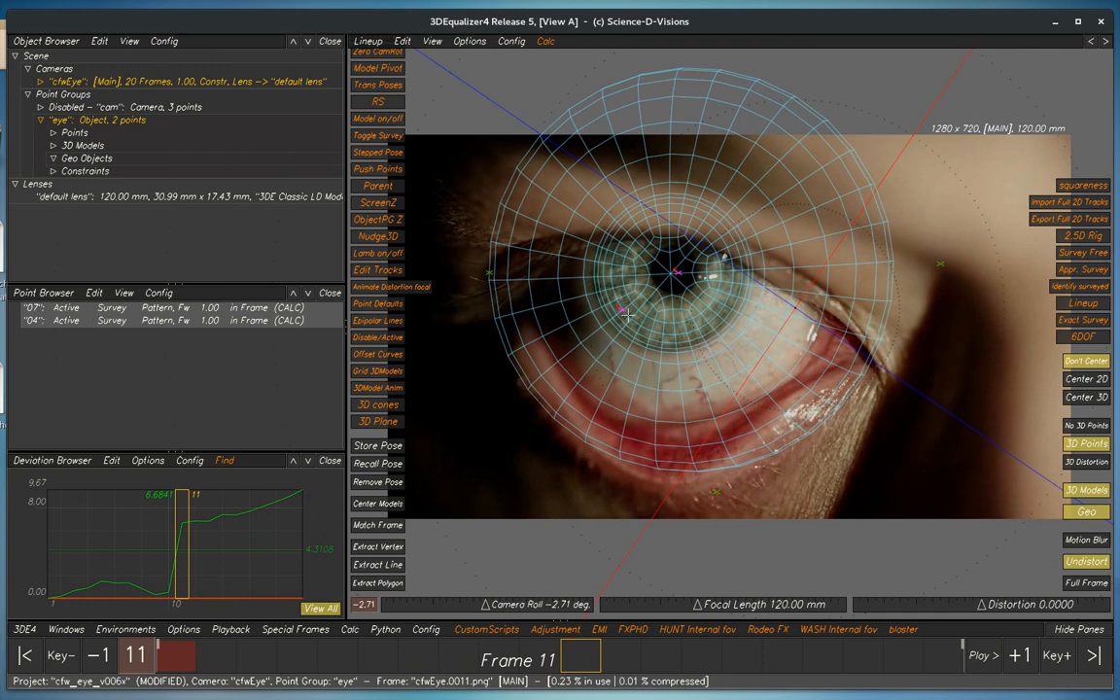
{"action": "key", "text": "alt+l"}
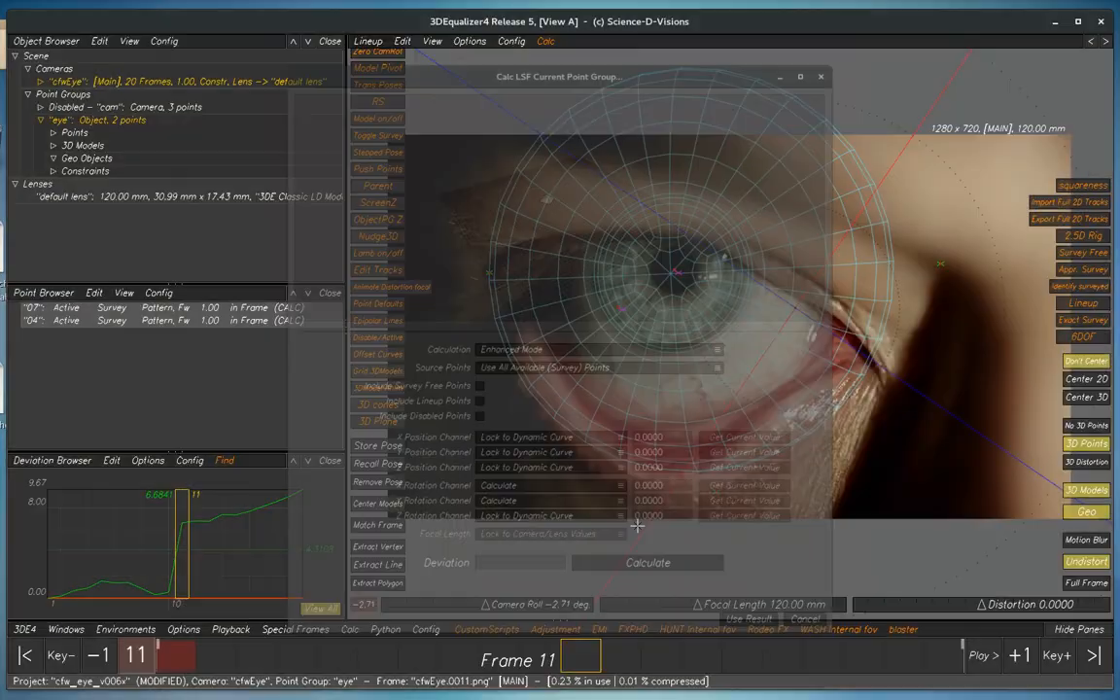
{"action": "left_click", "coordinate": [736, 591]}
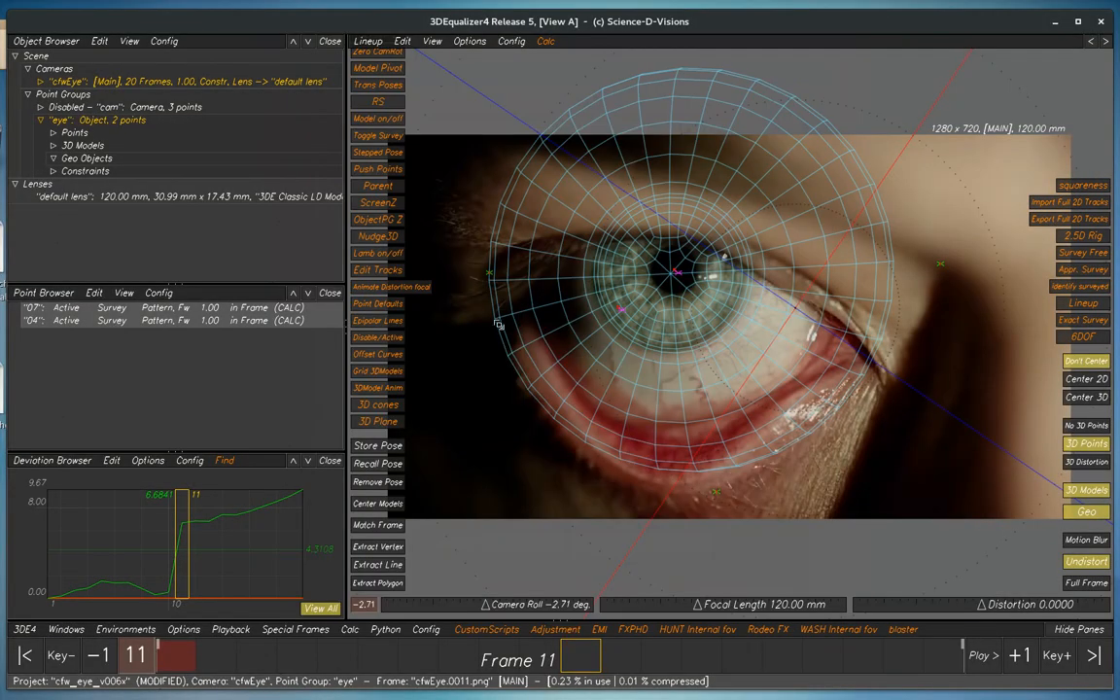
{"action": "key", "text": "alt+l"}
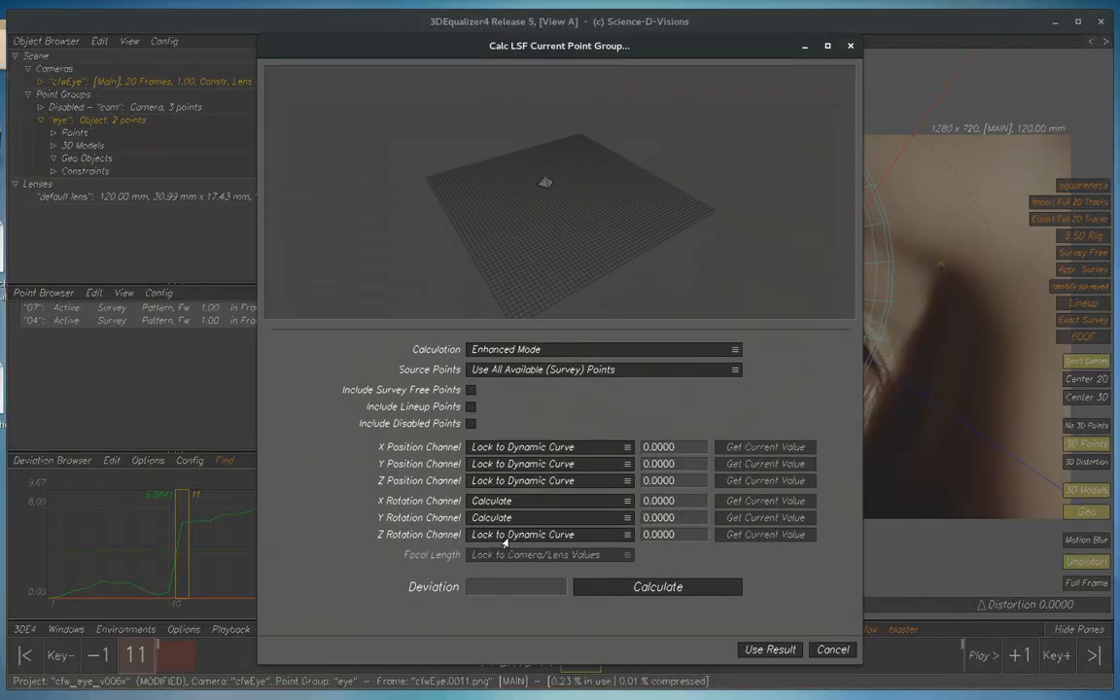
{"action": "left_click", "coordinate": [496, 536]}
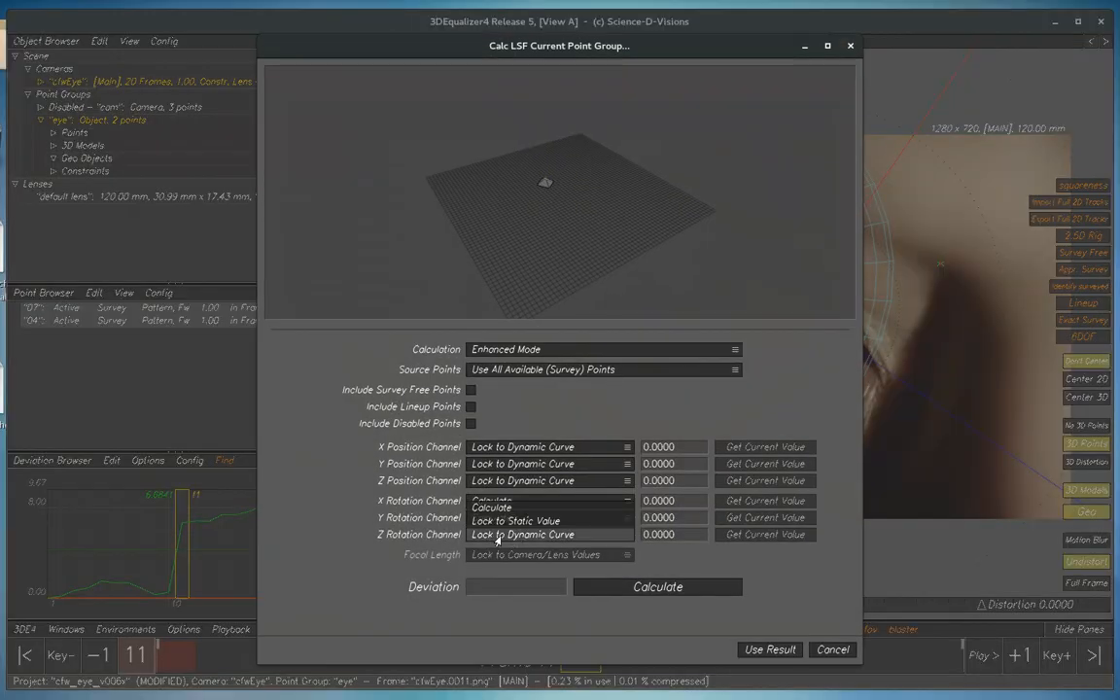
{"action": "left_click", "coordinate": [494, 506]}
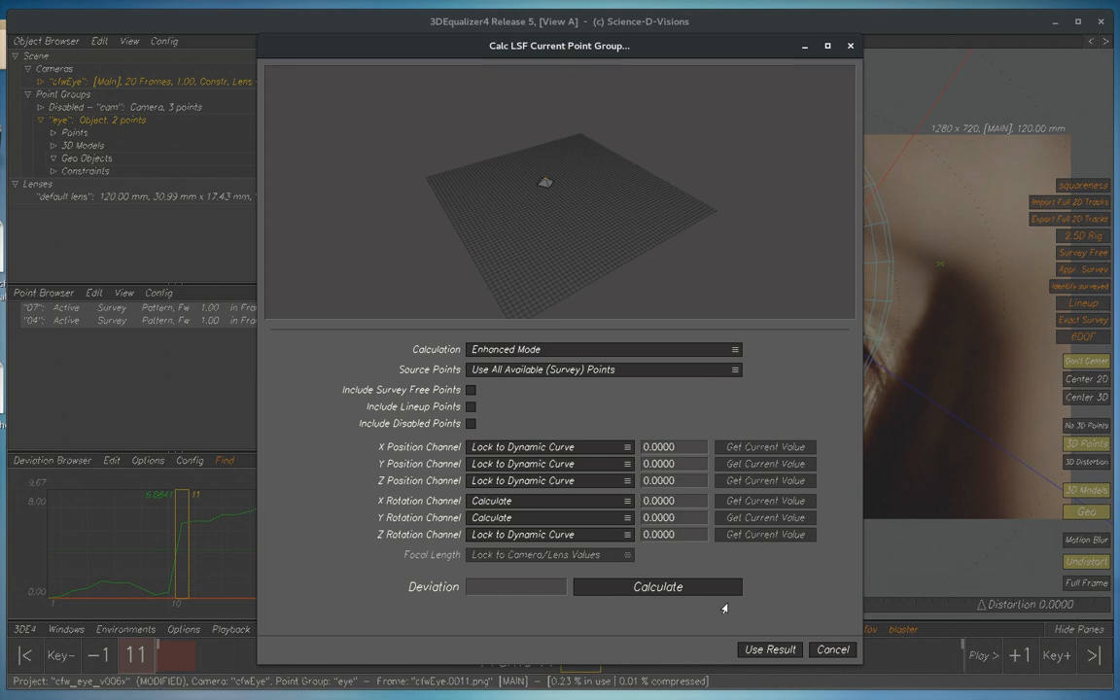
{"action": "left_click", "coordinate": [825, 648]}
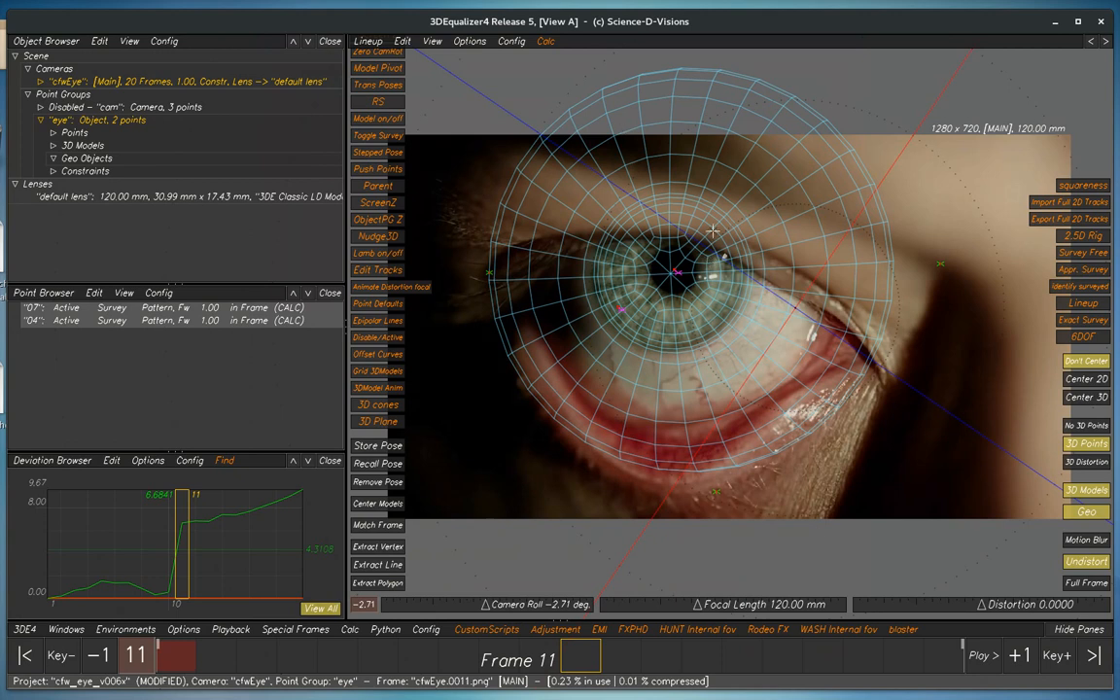
Set the Z Rotation Channel to Calculate in the current point group's LSF calculation settings, and close them without solving
{"action": "key", "text": "l"}
{"action": "left_click", "coordinate": [528, 535]}
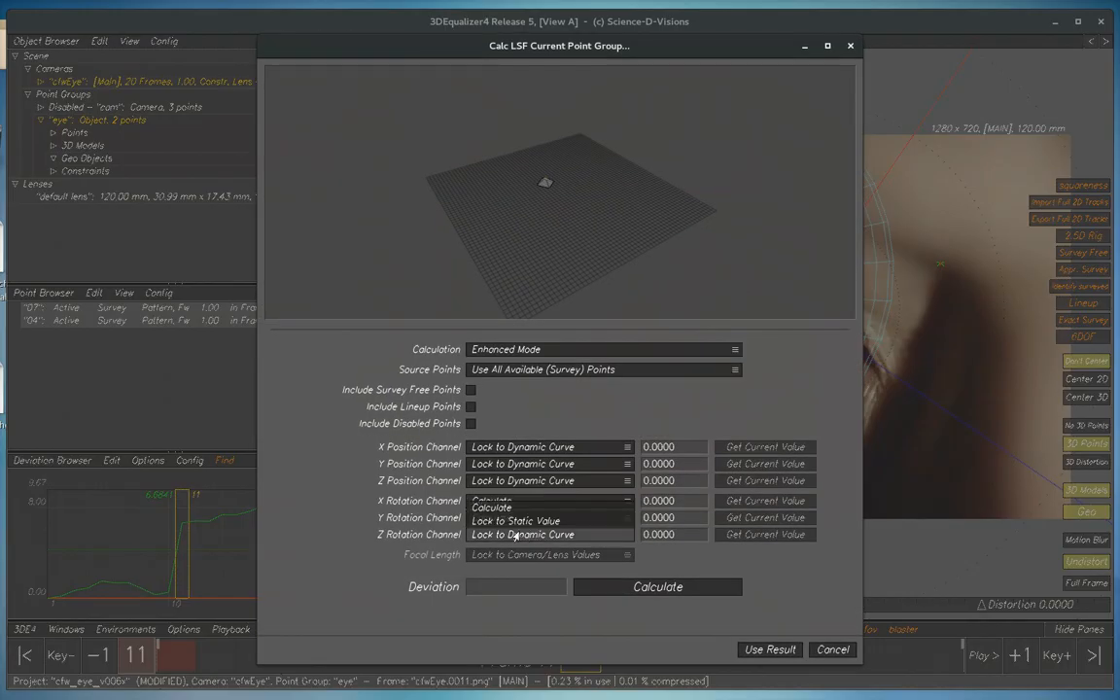
{"action": "left_click", "coordinate": [506, 501]}
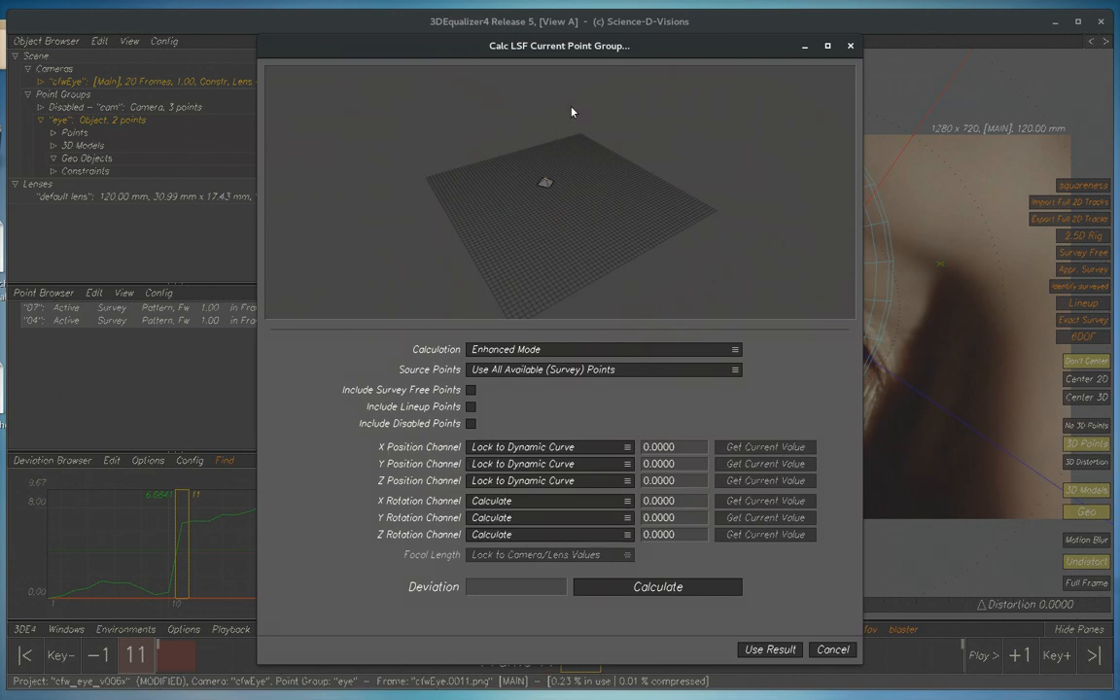
{"action": "left_click_drag", "start_coordinate": [608, 45], "coordinate": [425, 66]}
{"action": "left_click", "coordinate": [766, 276]}
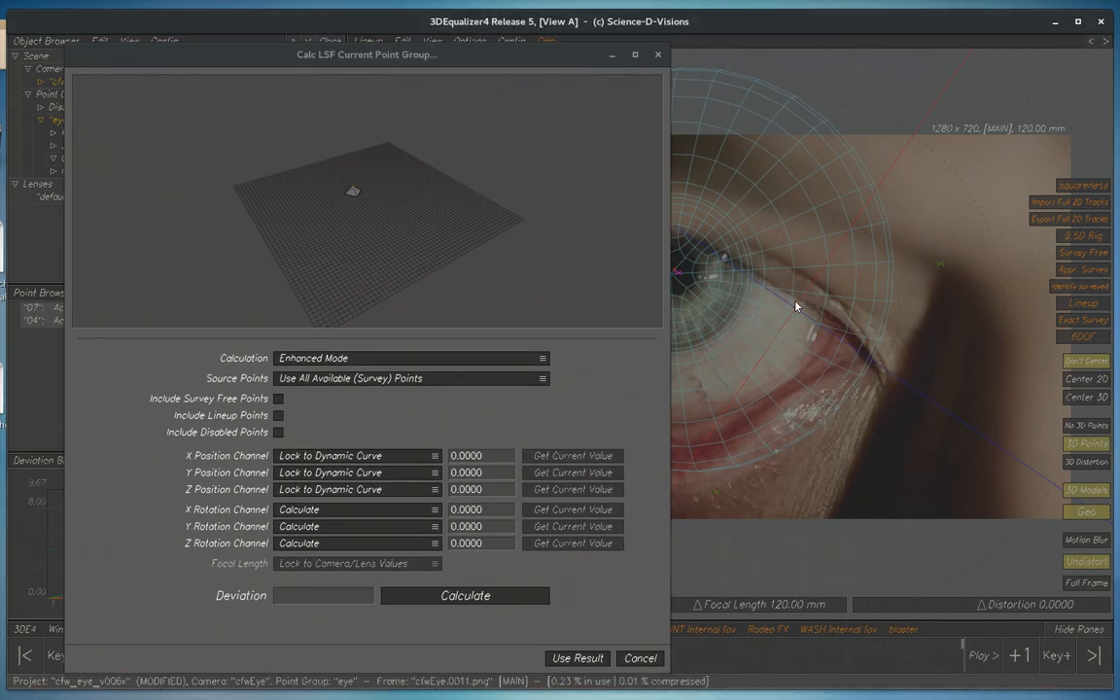
{"action": "left_click", "coordinate": [642, 662]}
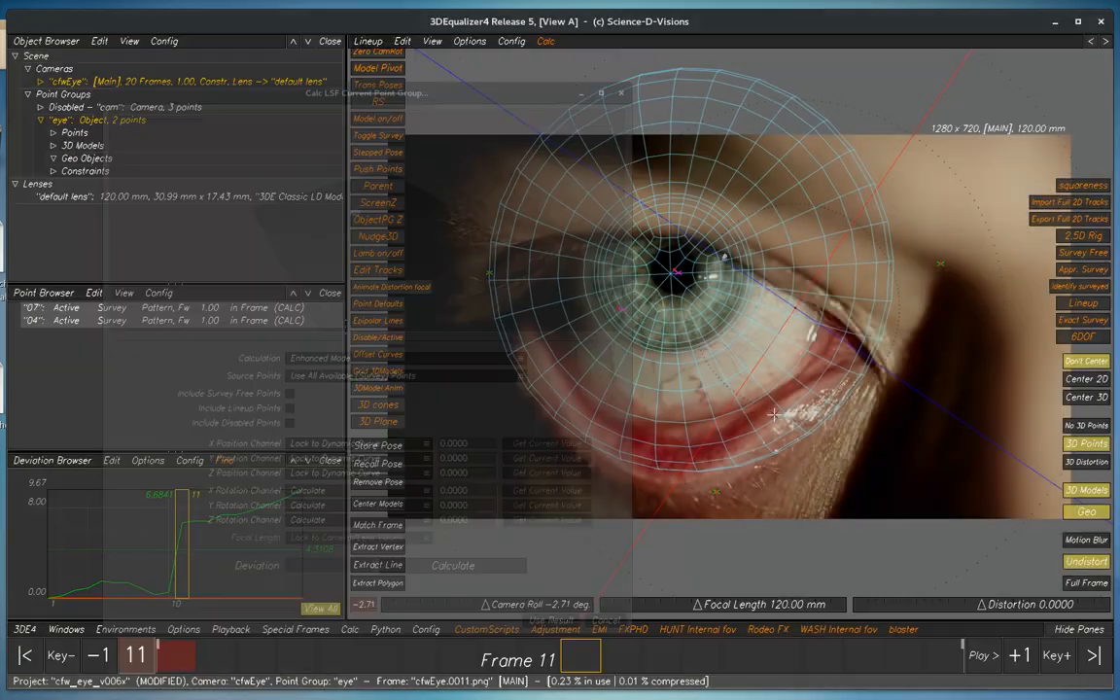
Select the "eye" point group and inspect its sphere and axes in the 3D Orientation view before returning to Lineup
{"action": "key", "text": "F6"}
{"action": "left_click_drag", "start_coordinate": [828, 360], "coordinate": [773, 324], "text": "alt"}
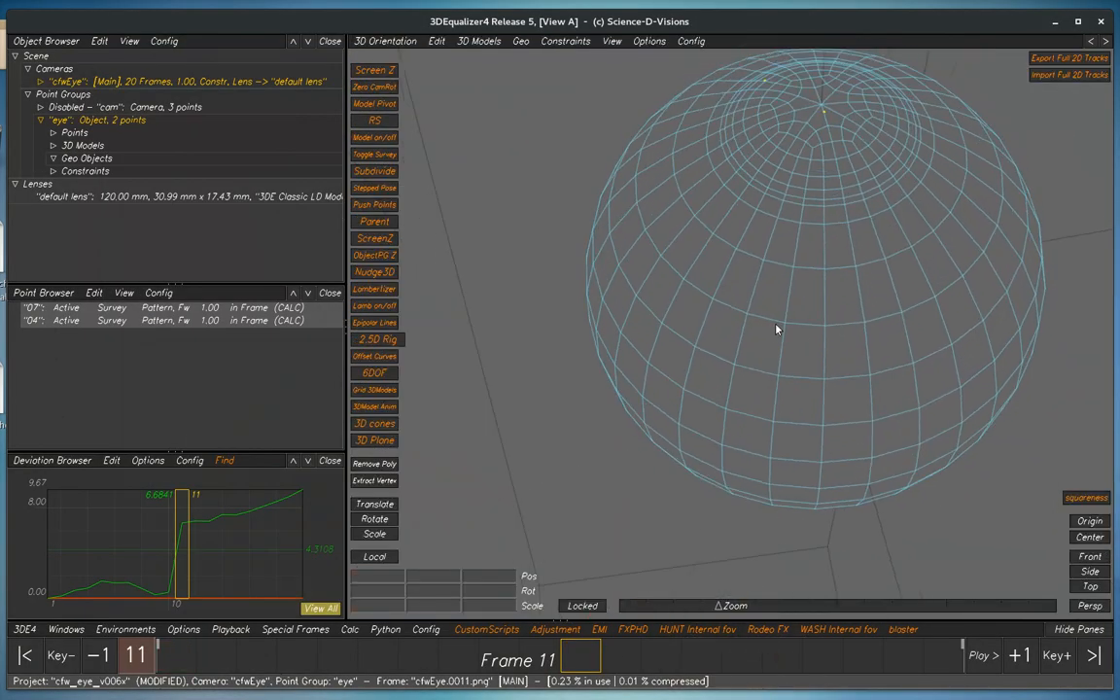
{"action": "right_click_drag", "start_coordinate": [772, 324], "coordinate": [622, 292], "text": "alt"}
{"action": "left_click", "coordinate": [89, 121]}
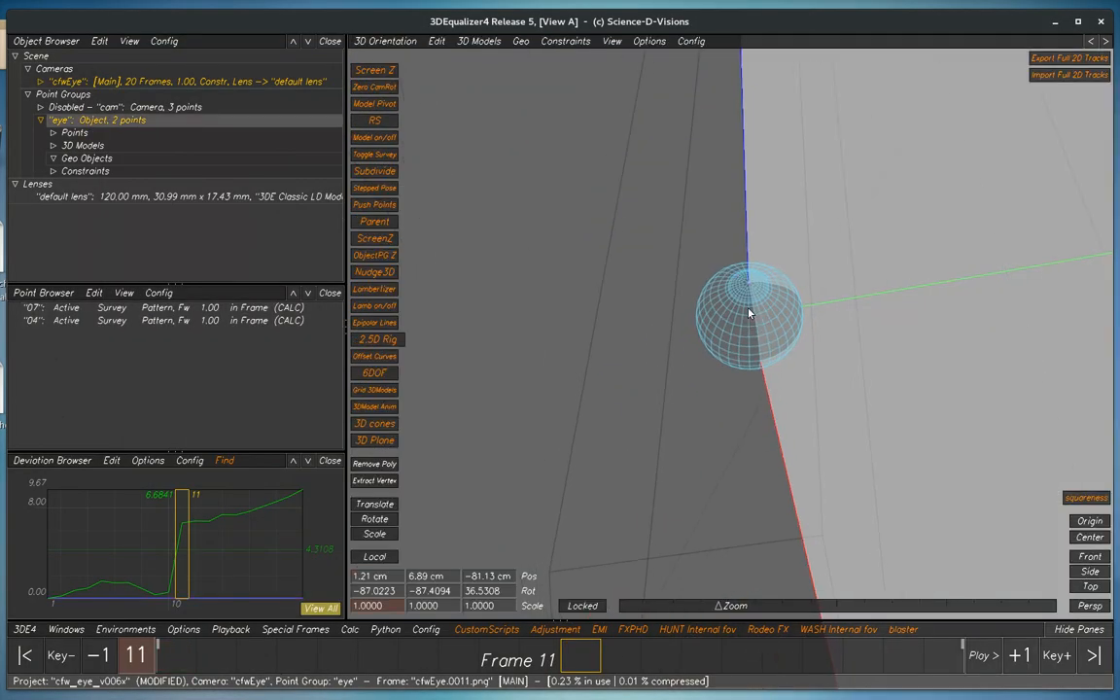
{"action": "right_click_drag", "start_coordinate": [751, 326], "coordinate": [776, 386], "text": "alt"}
{"action": "key", "text": "F5"}
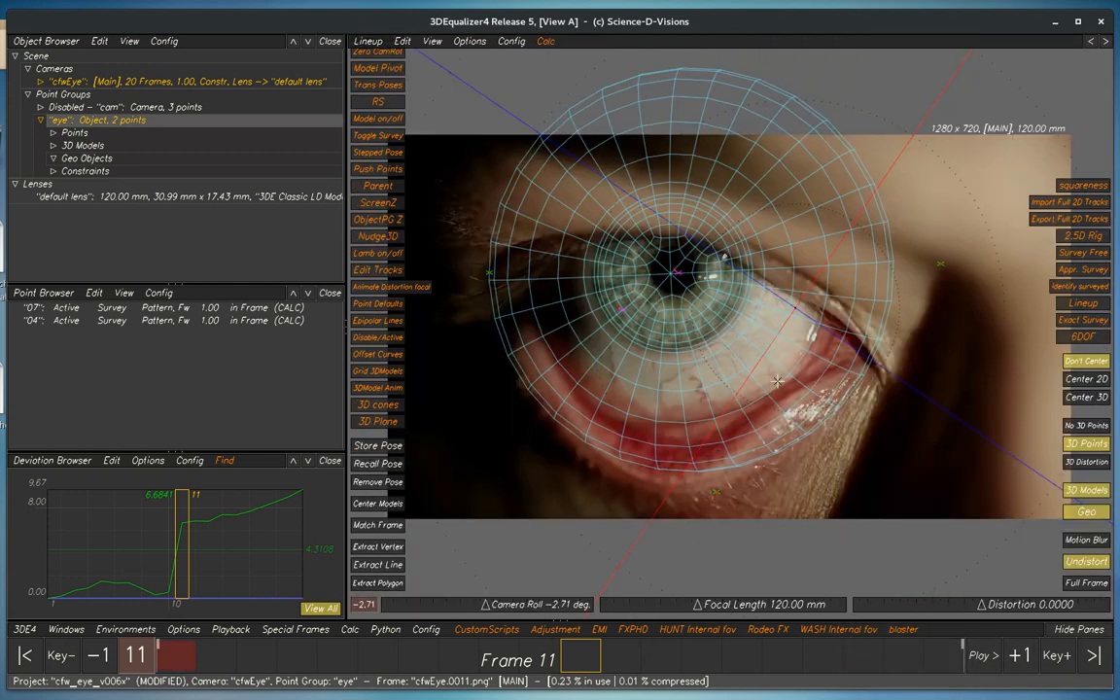
Calculate the eye point group's LSF with all three rotation channels set to Calculate, use the result and play back the shot
{"action": "key", "text": "alt+l"}
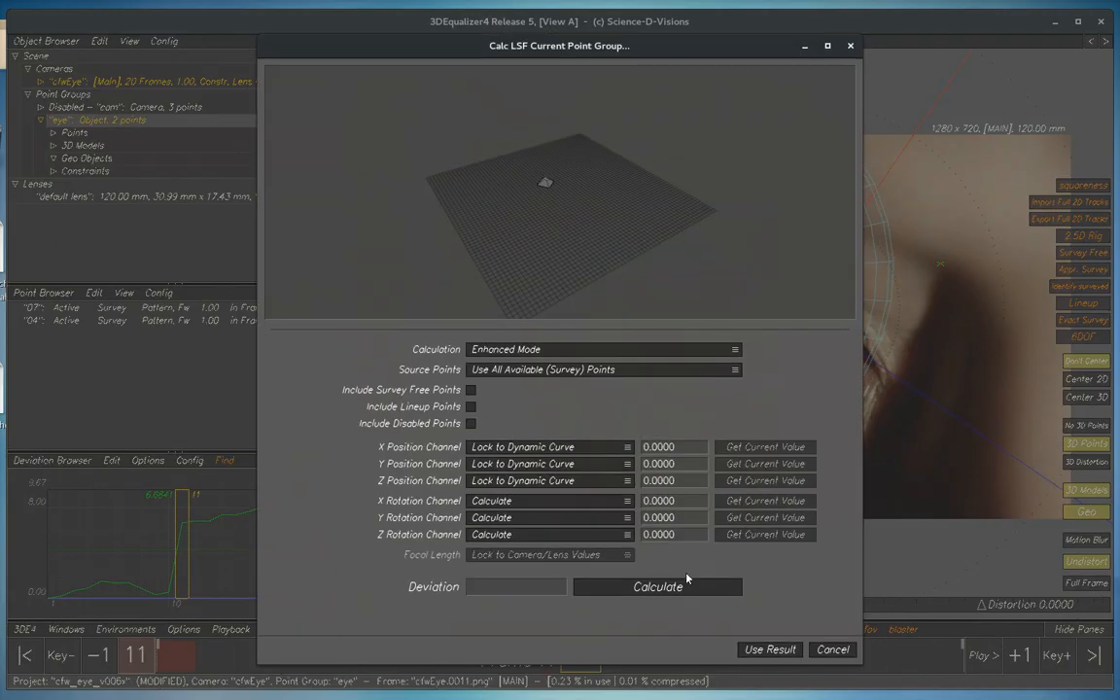
{"action": "left_click", "coordinate": [658, 587]}
{"action": "left_click", "coordinate": [768, 649]}
{"action": "key", "text": "space"}
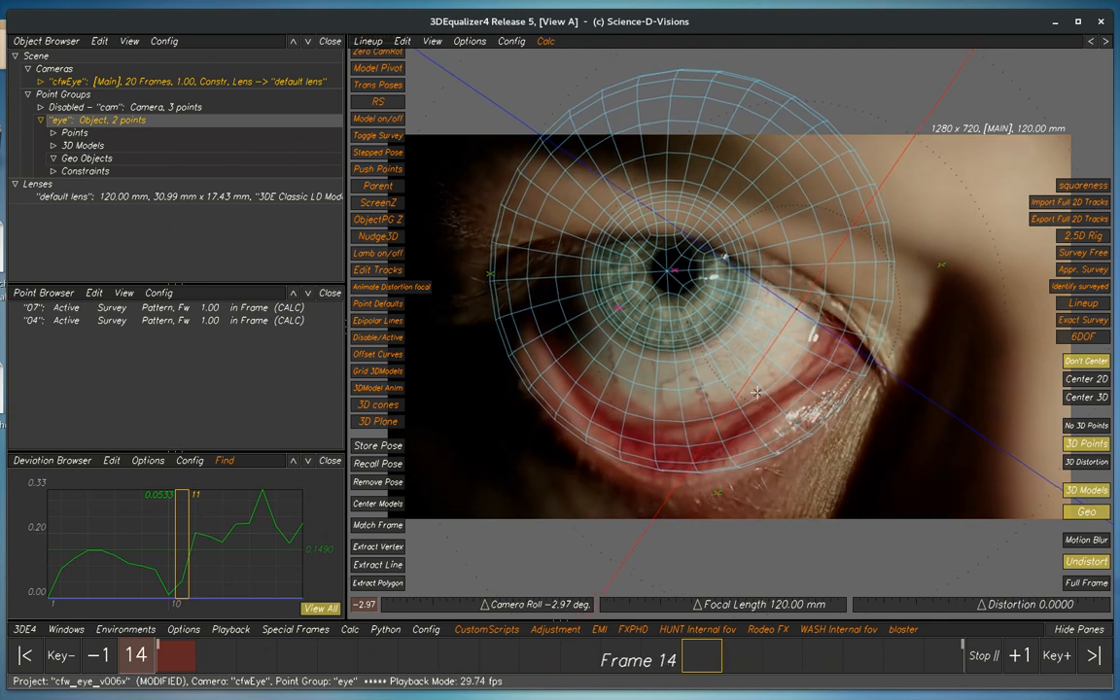
{"action": "key", "text": "space"}
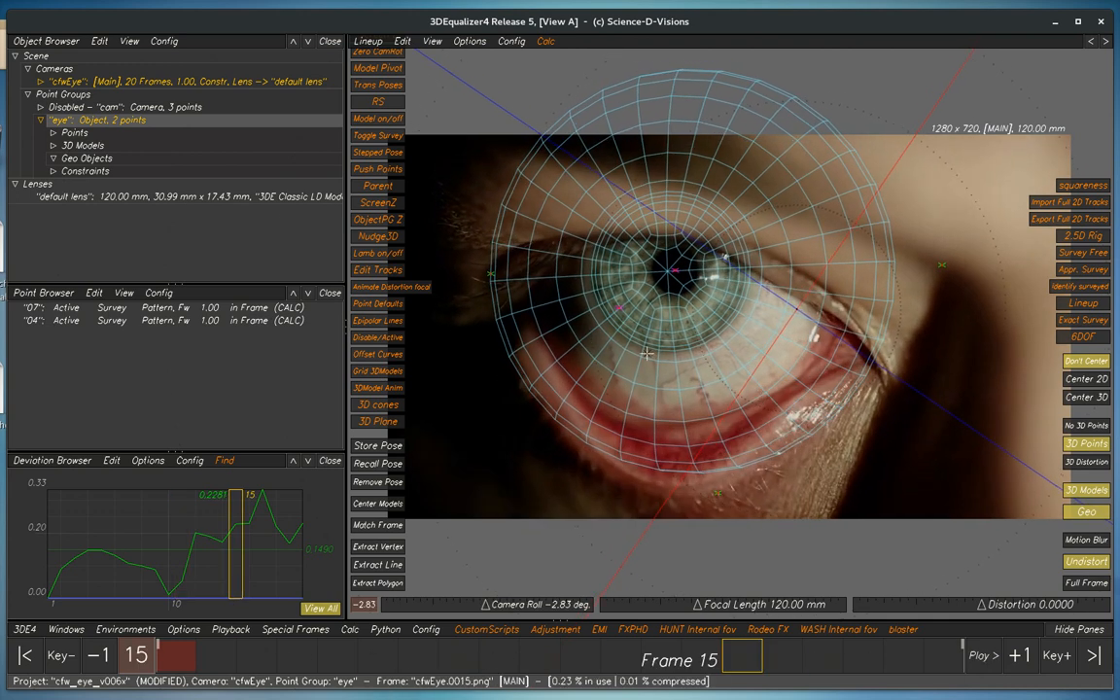
Set point 04's Survey Type to Lineup Only Surveyed
{"action": "left_click", "coordinate": [180, 322]}
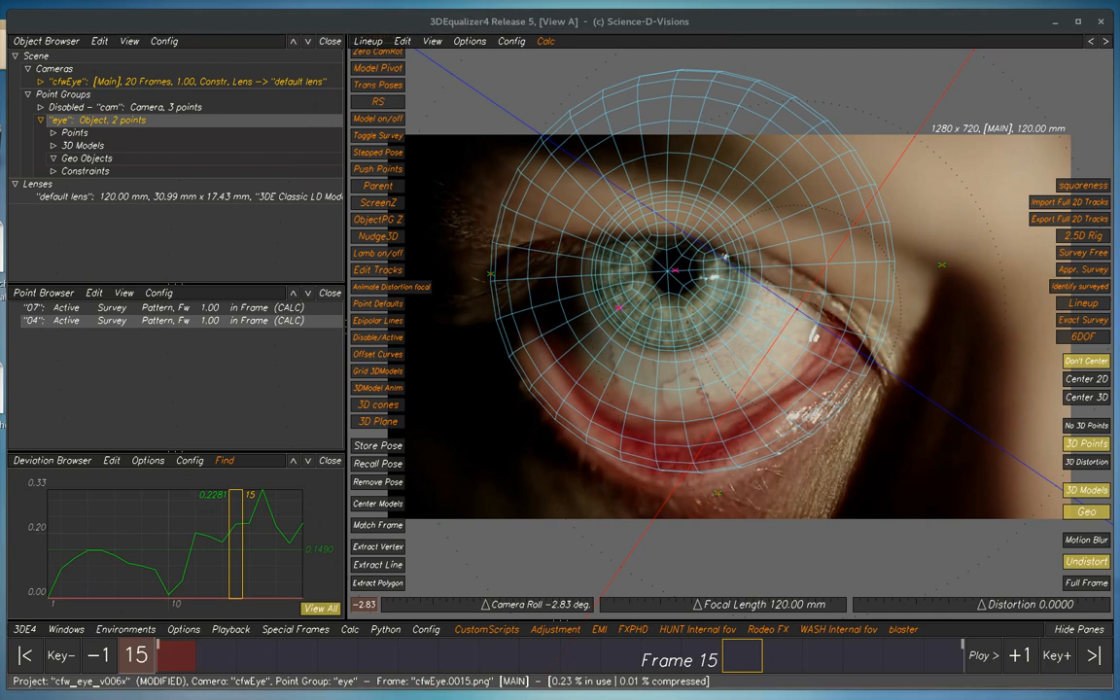
{"action": "double_click", "coordinate": [179, 321]}
{"action": "left_click_drag", "start_coordinate": [904, 101], "coordinate": [630, 46]}
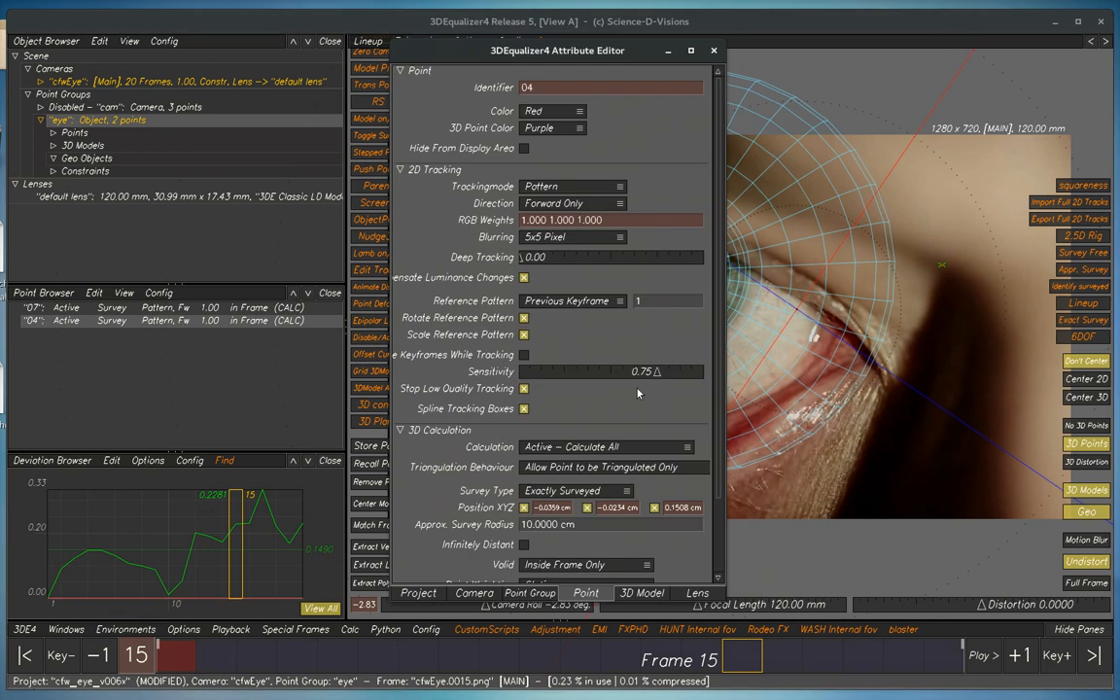
{"action": "left_click", "coordinate": [570, 490]}
{"action": "left_click", "coordinate": [498, 465]}
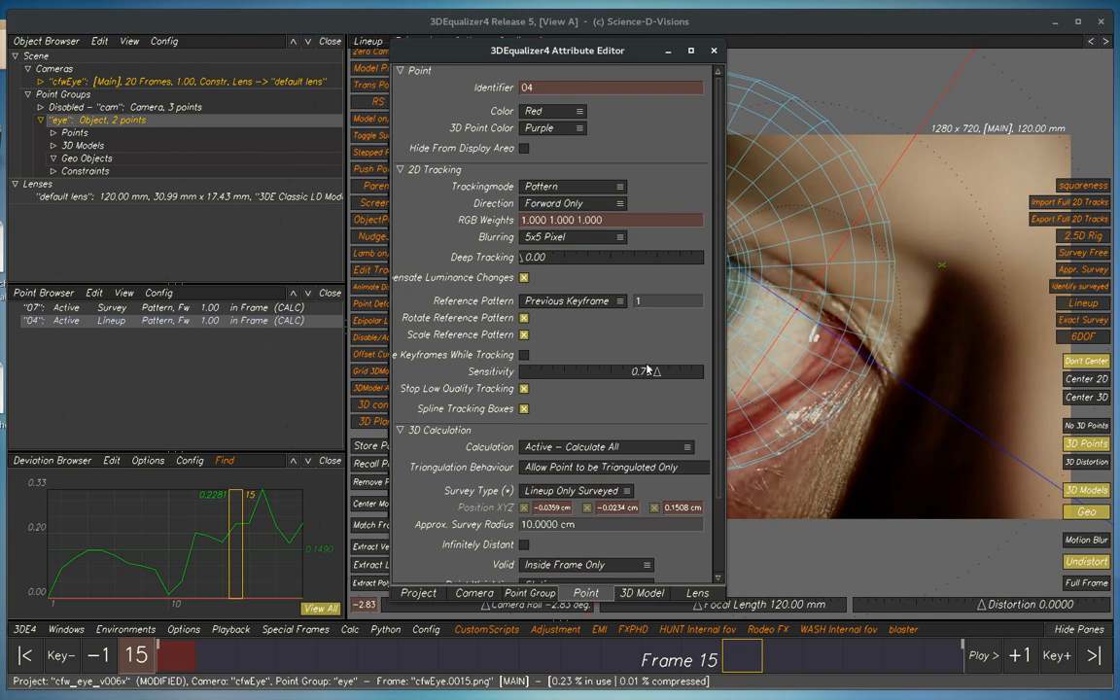
{"action": "left_click", "coordinate": [713, 50]}
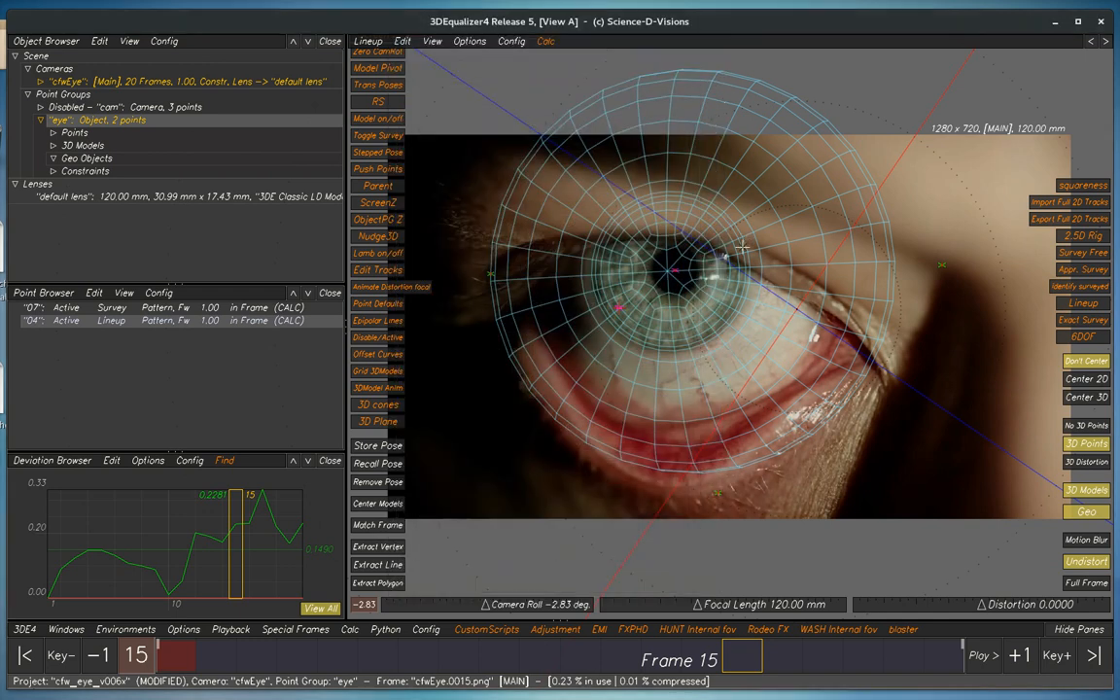
Set the Z Rotation Channel to Lock to Static Value in the eye point group's LSF calculation and fetch its current value
{"action": "key", "text": "alt+l"}
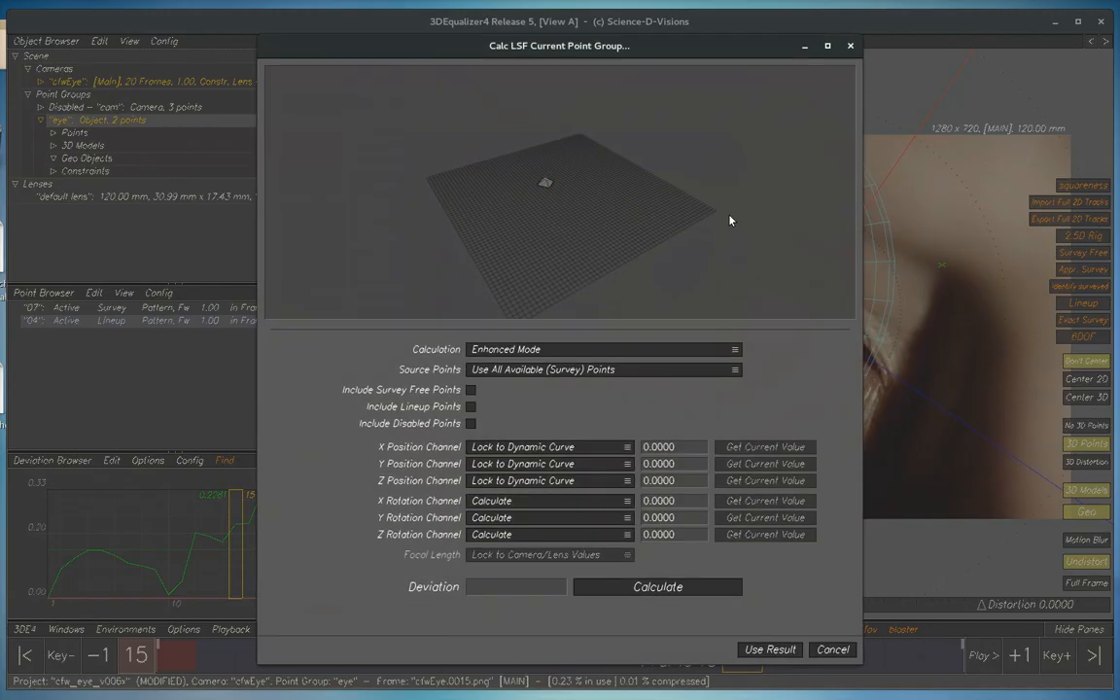
{"action": "left_click", "coordinate": [499, 536]}
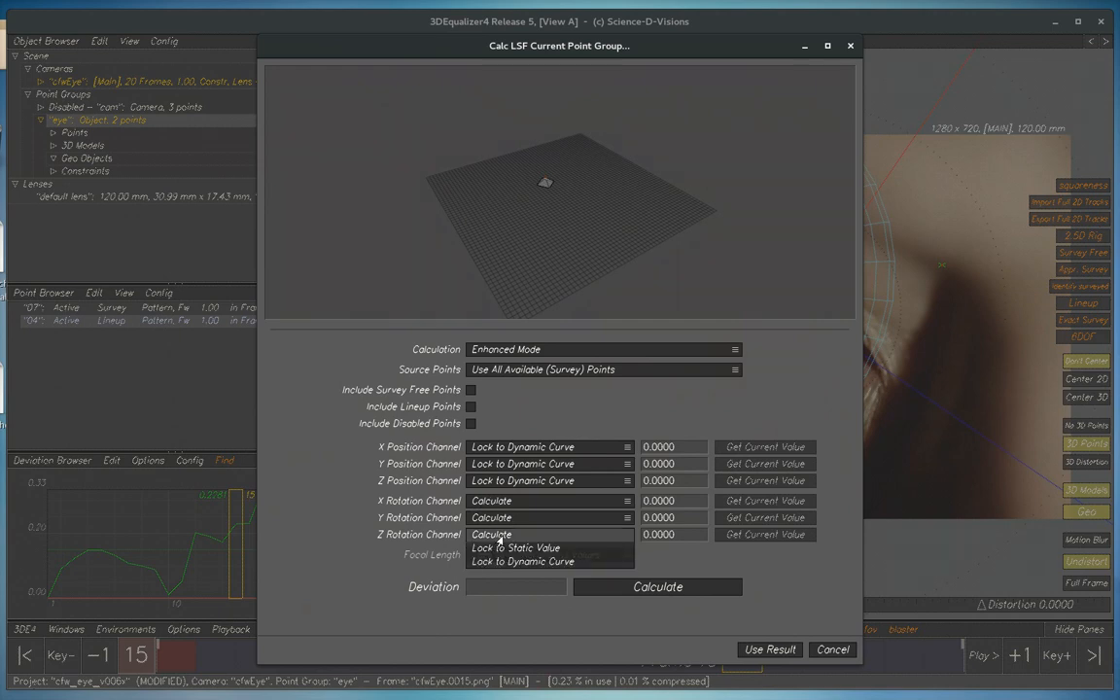
{"action": "left_click", "coordinate": [507, 548]}
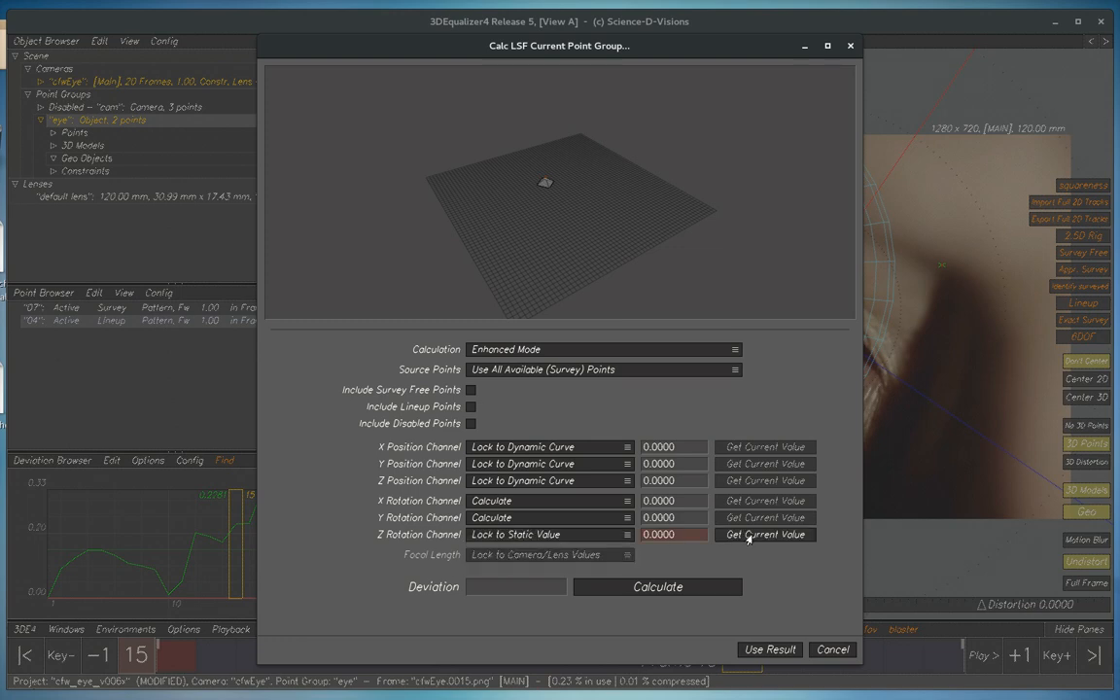
{"action": "left_click", "coordinate": [746, 535]}
Calculate the eye point group's LSF with Z rotation locked, use the result and play back the shot
{"action": "left_click", "coordinate": [648, 587]}
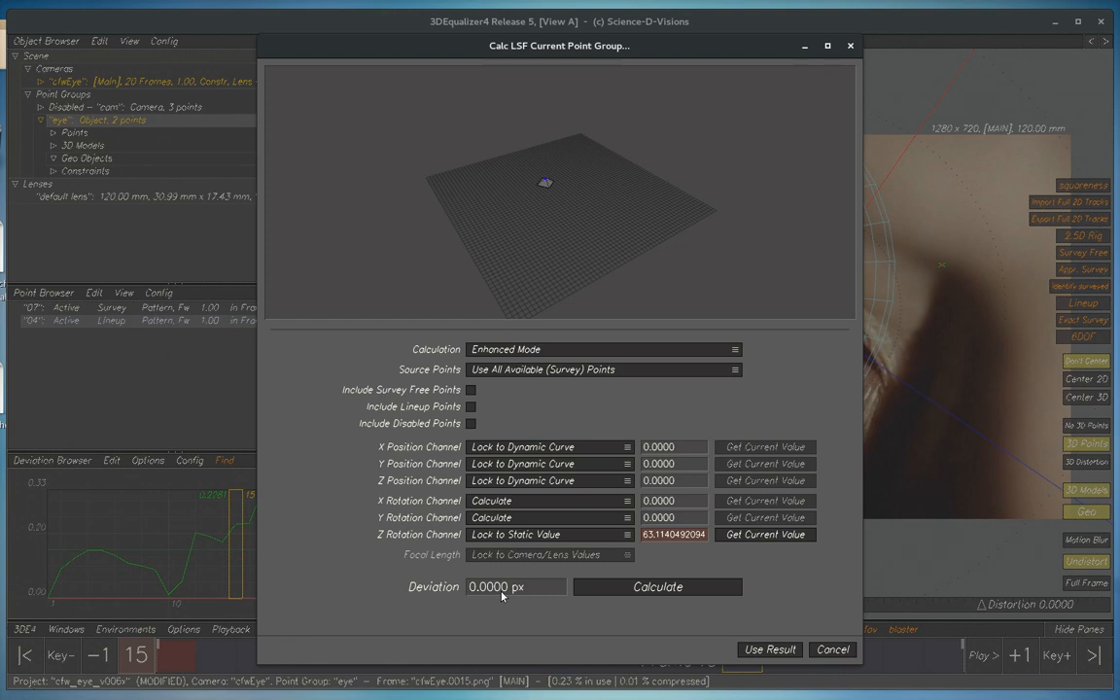
{"action": "left_click", "coordinate": [773, 653]}
{"action": "key", "text": "space"}
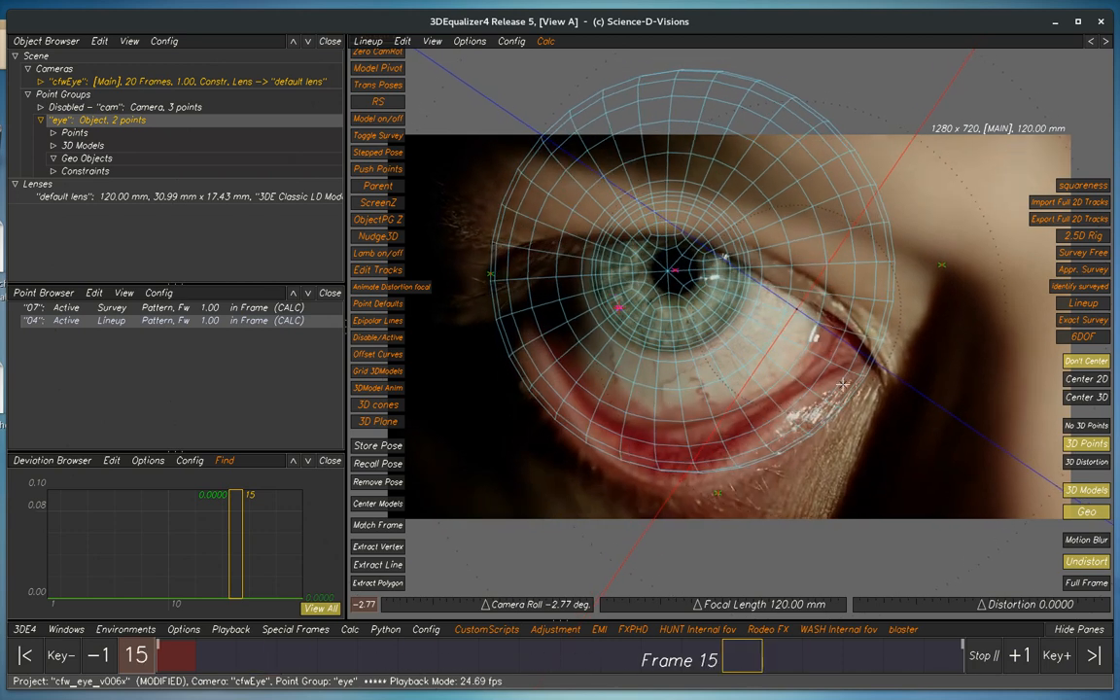
{"action": "key", "text": "space"}
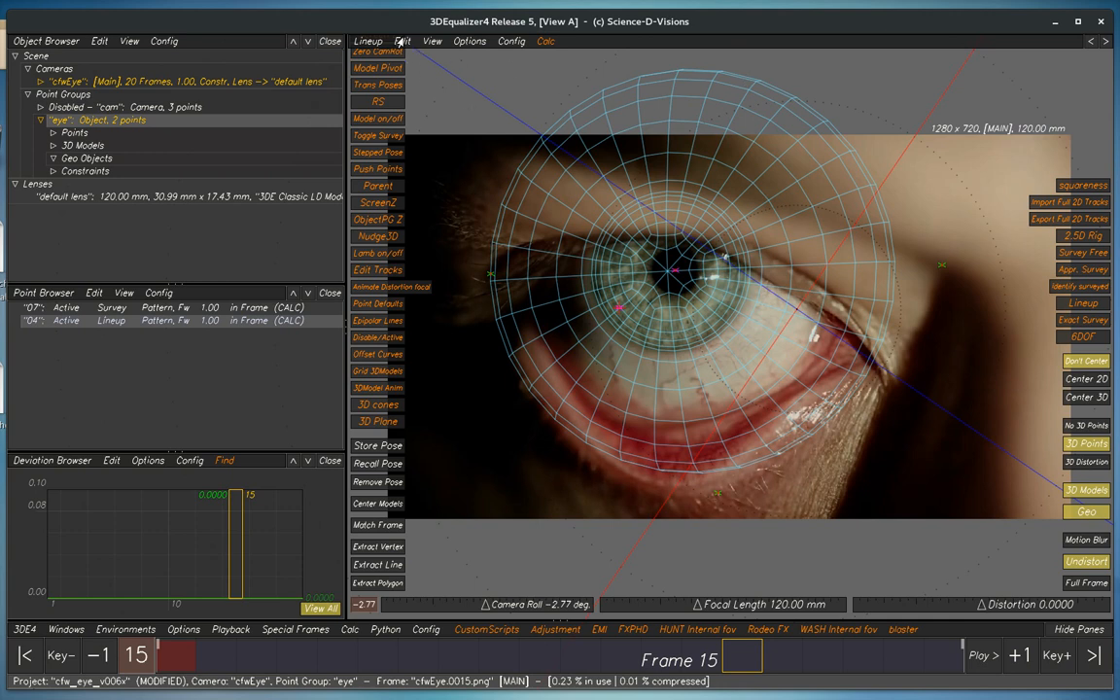
Start the Zero out Camera PG rotations tool and load camera cfwEye with the "cam" point group into it
{"action": "left_click", "coordinate": [399, 42]}
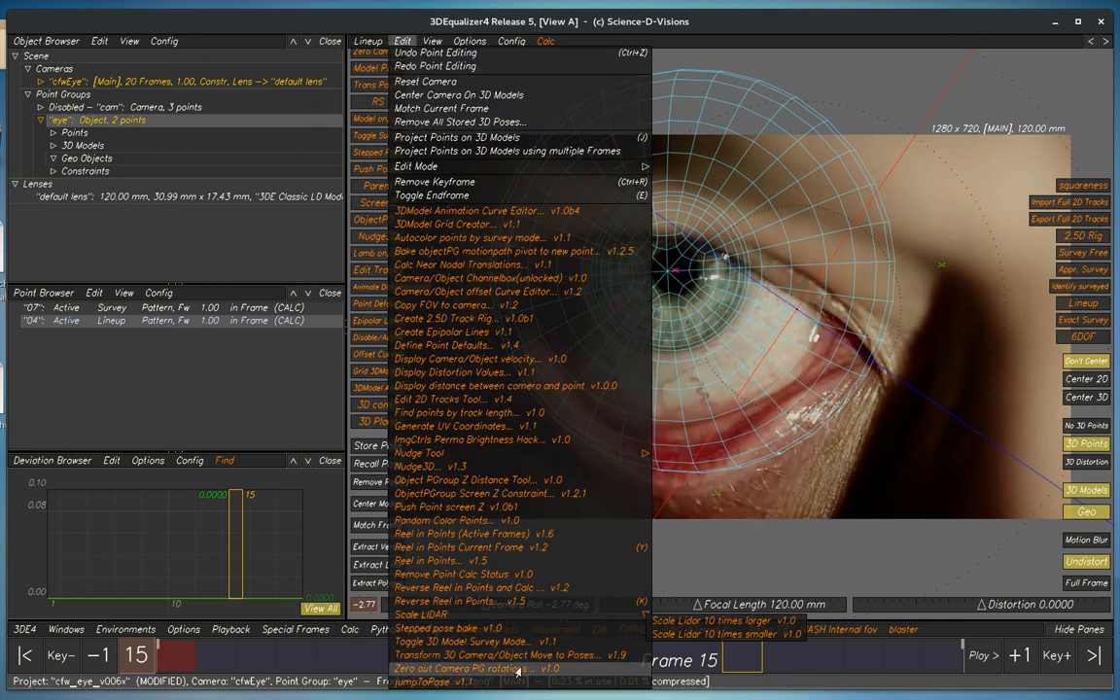
{"action": "left_click", "coordinate": [518, 670]}
{"action": "left_click_drag", "start_coordinate": [891, 286], "coordinate": [364, 298]}
{"action": "left_click", "coordinate": [103, 125]}
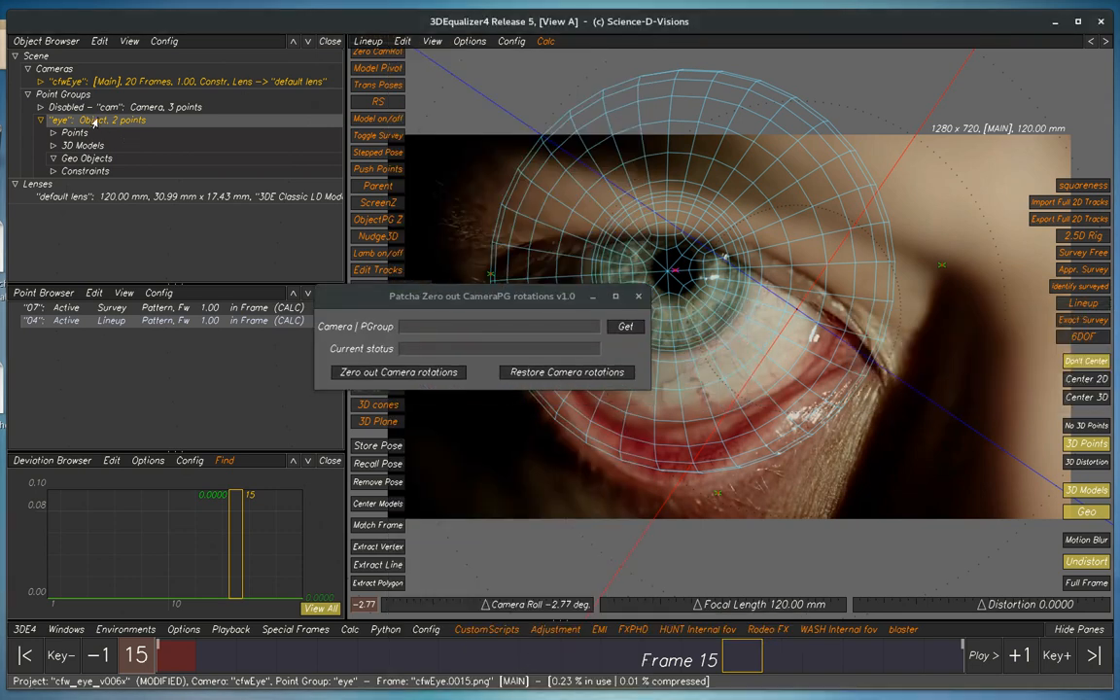
{"action": "double_click", "coordinate": [88, 105]}
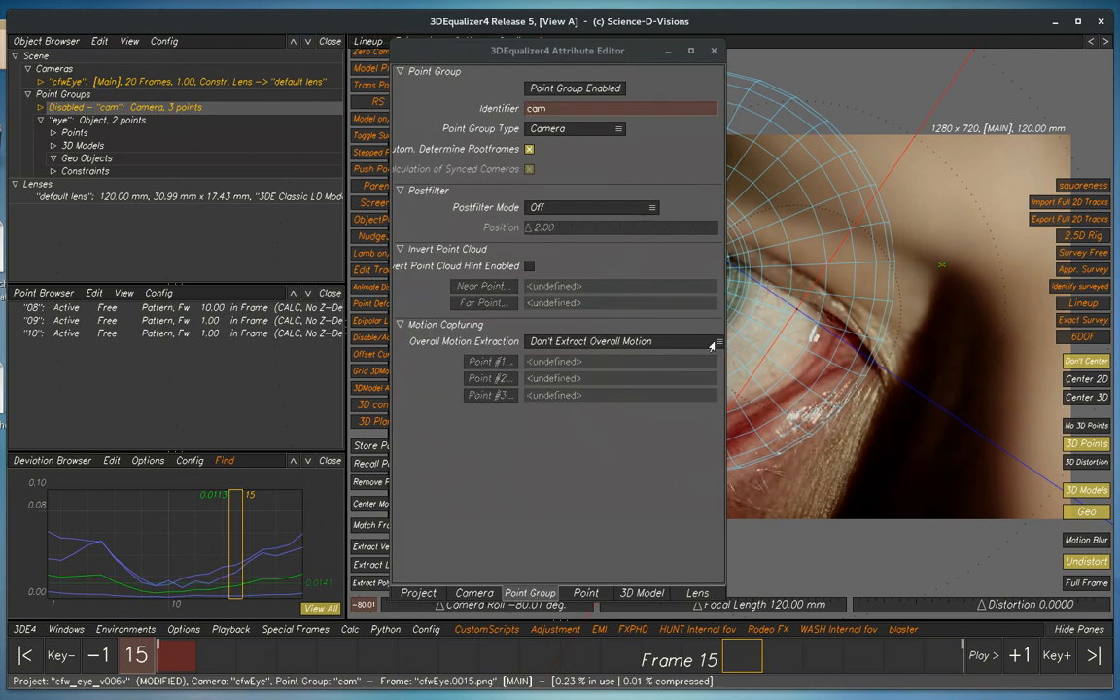
{"action": "key", "text": "alt+Tab"}
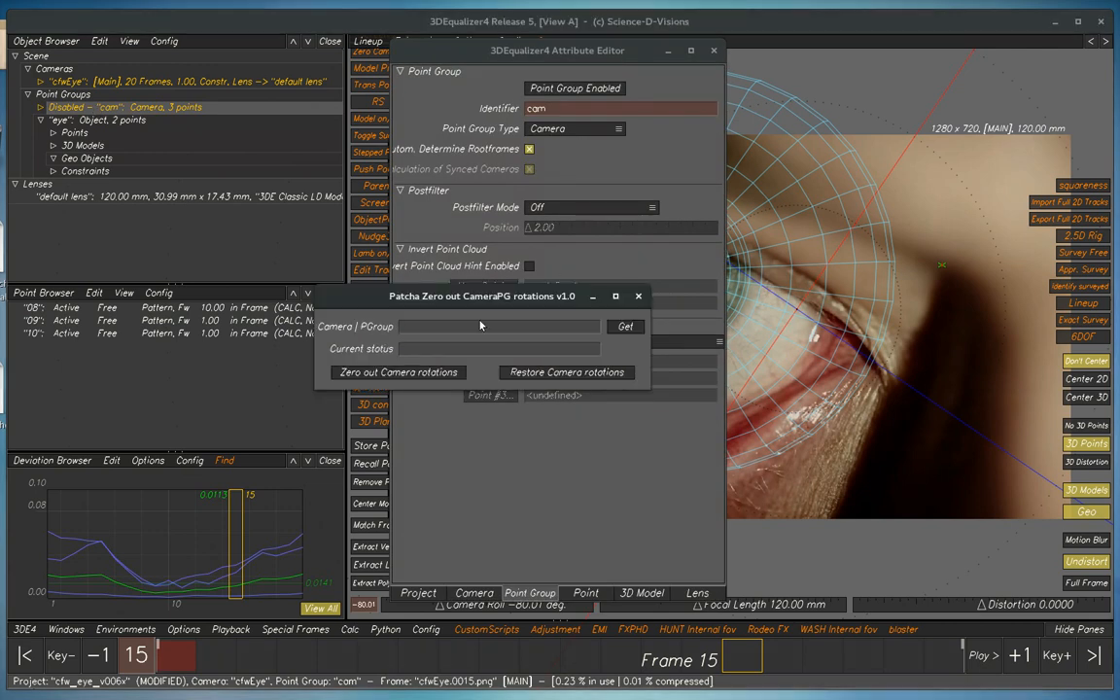
{"action": "left_click", "coordinate": [625, 328]}
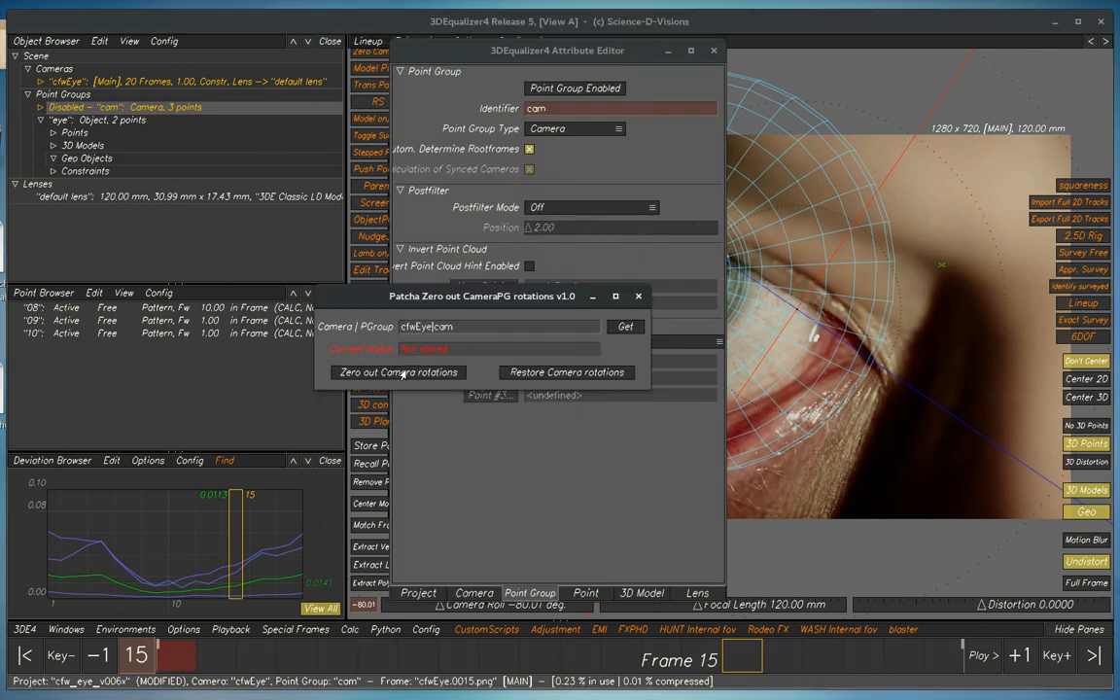
Zero out the camera rotations for cfwEye|cam and inspect the camera and eye in the 3D Orientation view
{"action": "left_click", "coordinate": [713, 50]}
{"action": "left_click", "coordinate": [825, 245]}
{"action": "key", "text": "F6"}
{"action": "right_click_drag", "start_coordinate": [836, 246], "coordinate": [875, 204], "text": "alt"}
{"action": "left_click_drag", "start_coordinate": [738, 389], "coordinate": [761, 409], "text": "alt"}
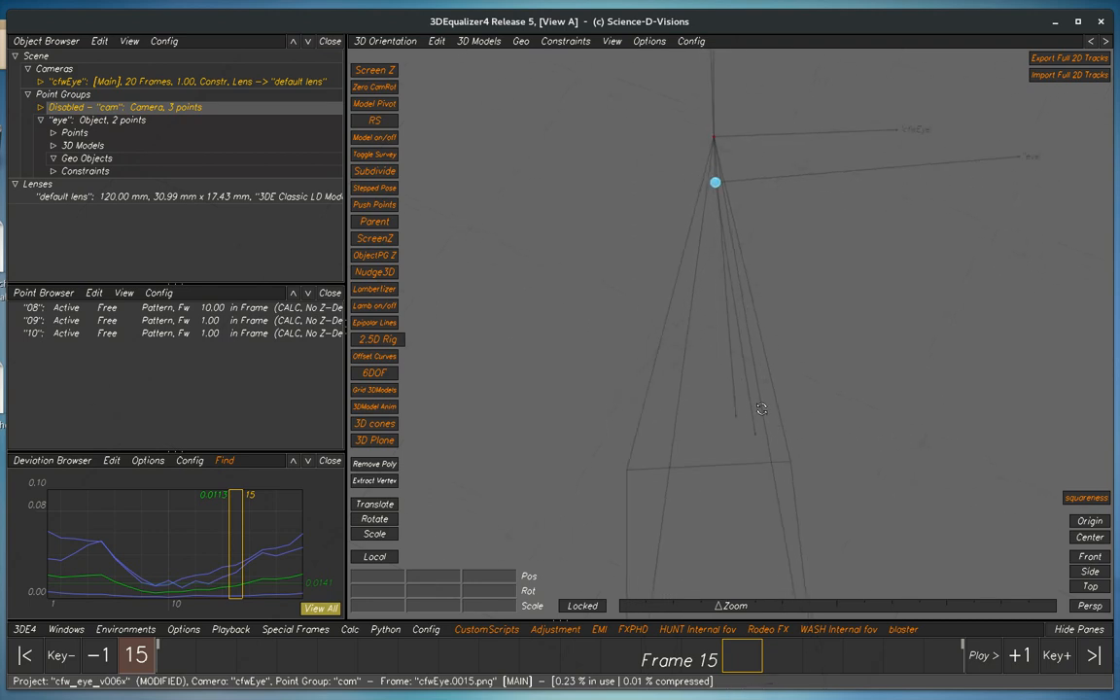
{"action": "key", "text": "alt+Tab"}
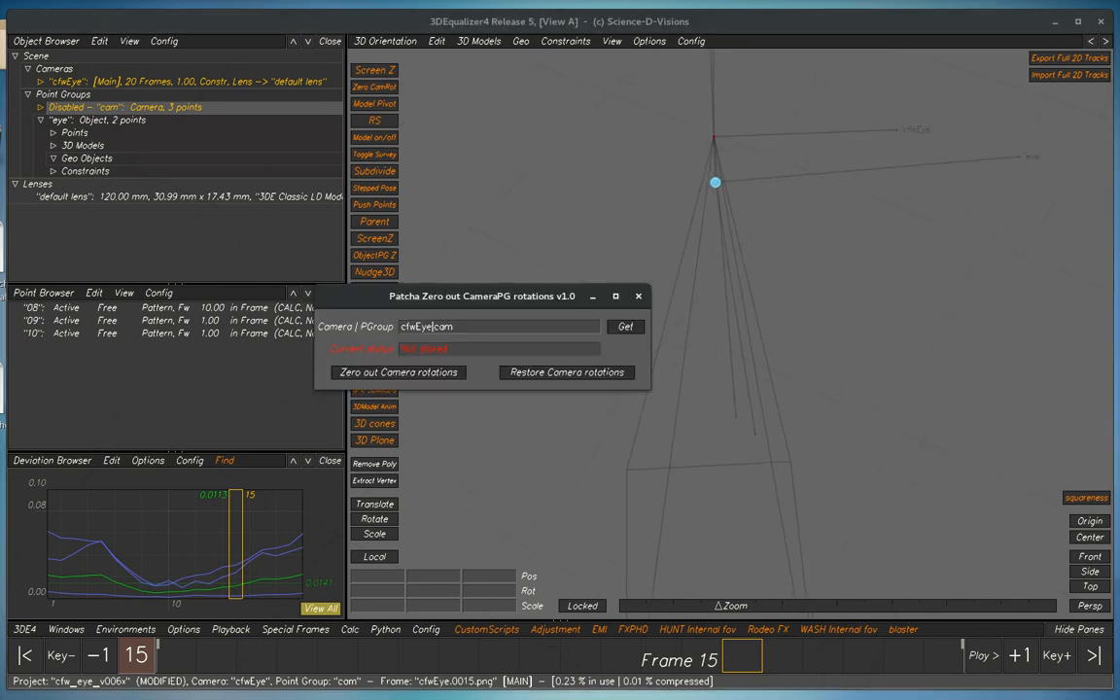
{"action": "left_click", "coordinate": [376, 375]}
{"action": "left_click_drag", "start_coordinate": [503, 302], "coordinate": [1118, 324]}
{"action": "right_click_drag", "start_coordinate": [730, 395], "coordinate": [634, 228]}
{"action": "left_click_drag", "start_coordinate": [715, 335], "coordinate": [859, 337], "text": "alt"}
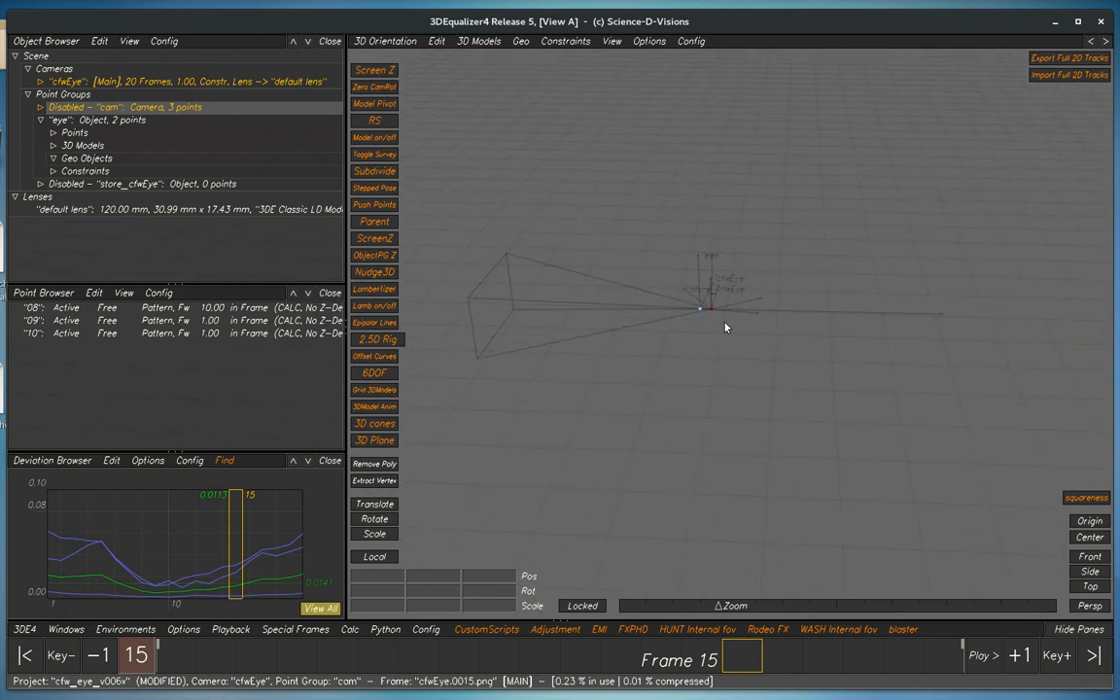
{"action": "left_click_drag", "start_coordinate": [712, 330], "coordinate": [748, 369], "text": "alt"}
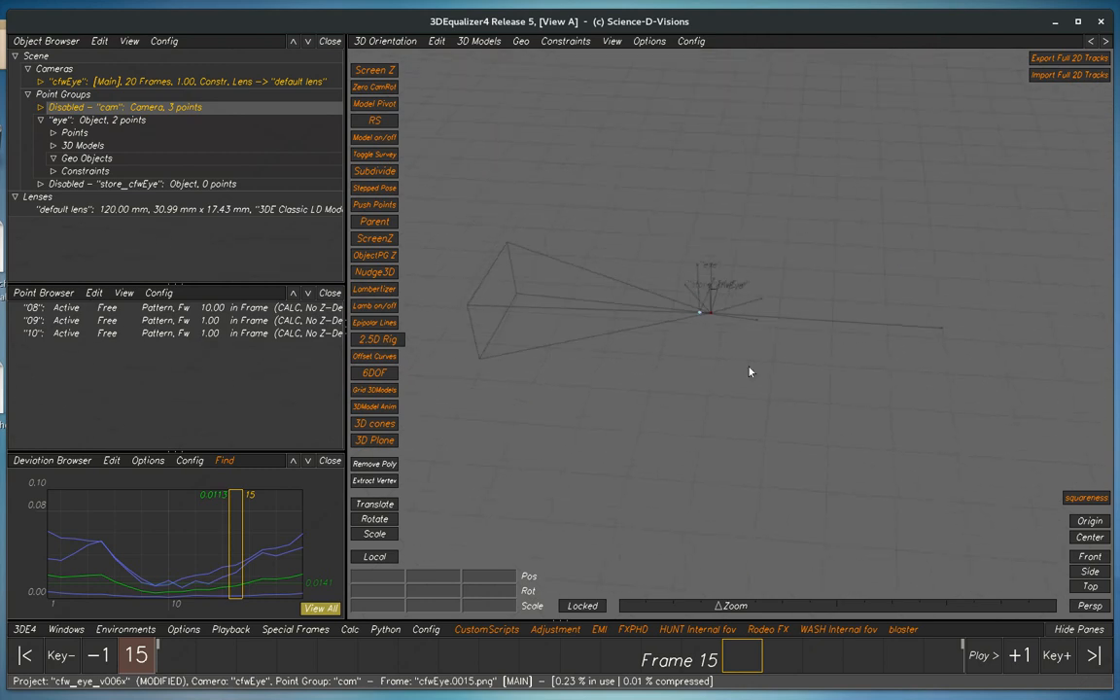
Look over the camera and scene in the 3D Orientation view, and return to the Lineup view
{"action": "right_click_drag", "start_coordinate": [797, 413], "coordinate": [767, 373], "text": "alt"}
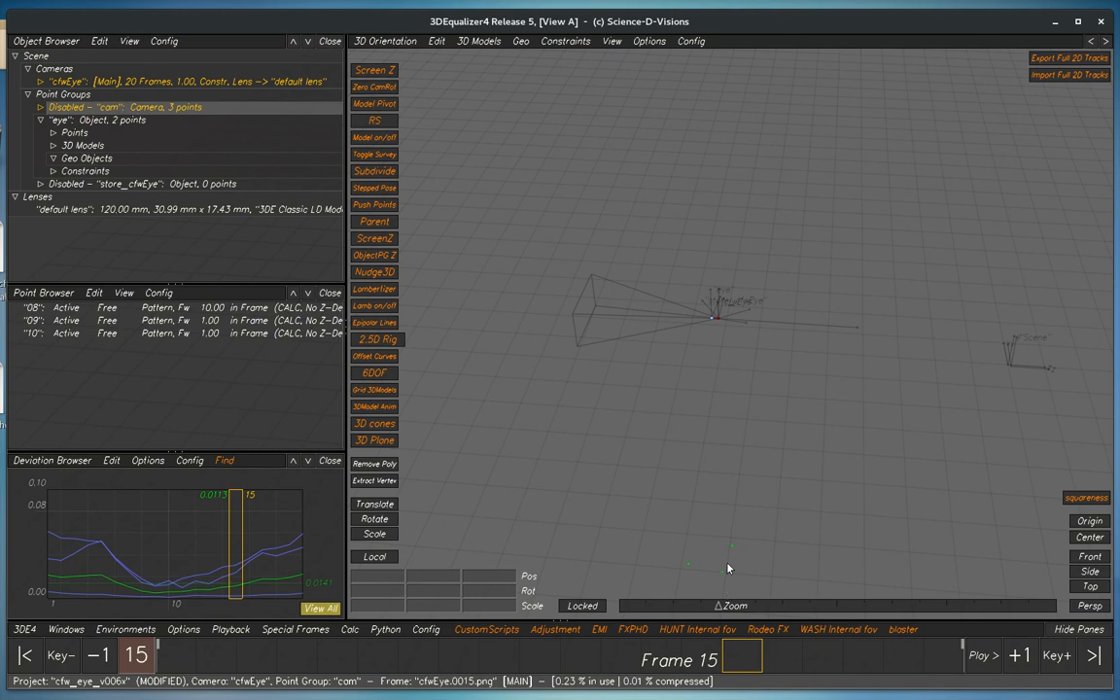
{"action": "key", "text": "F2"}
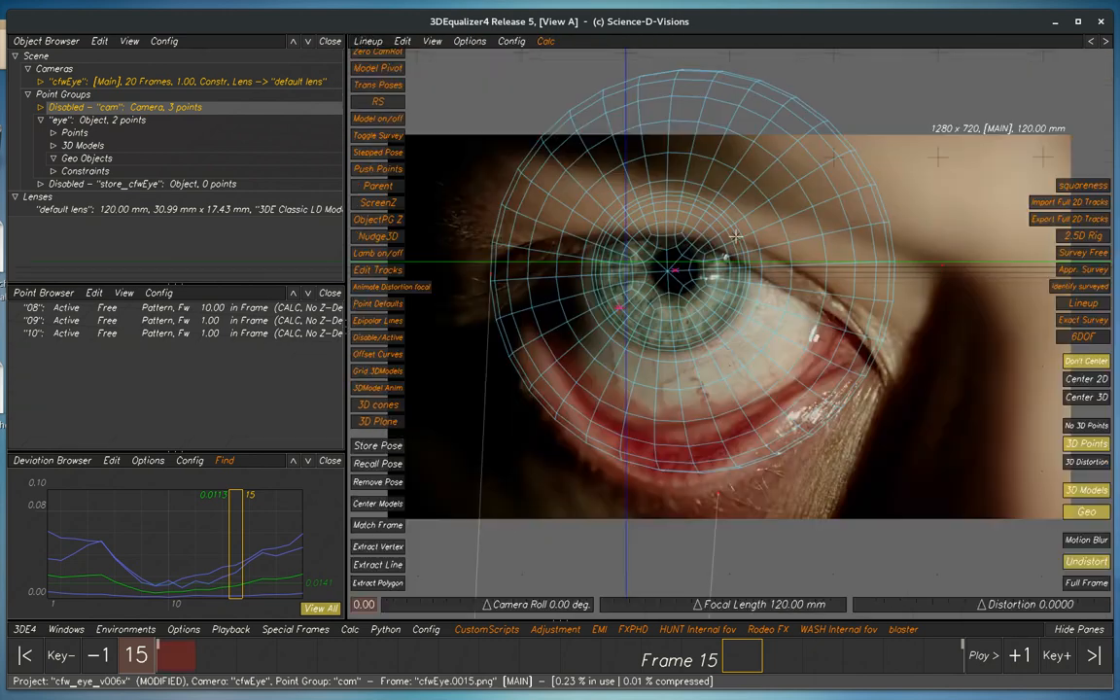
{"action": "key", "text": "alt+l"}
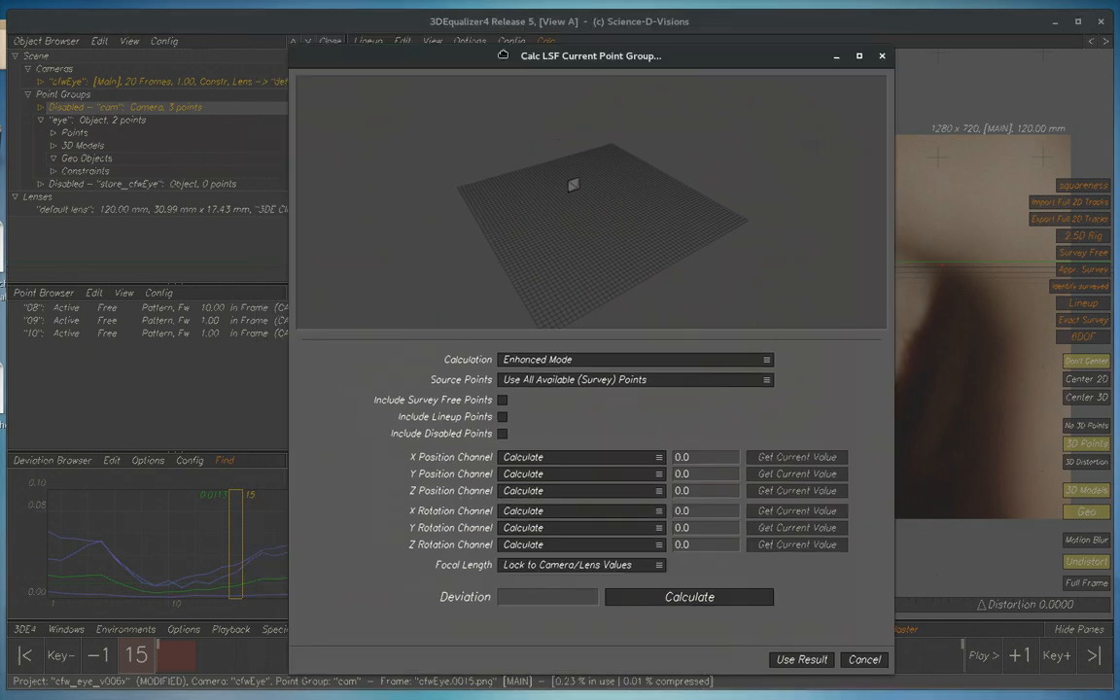
{"action": "left_click", "coordinate": [85, 123]}
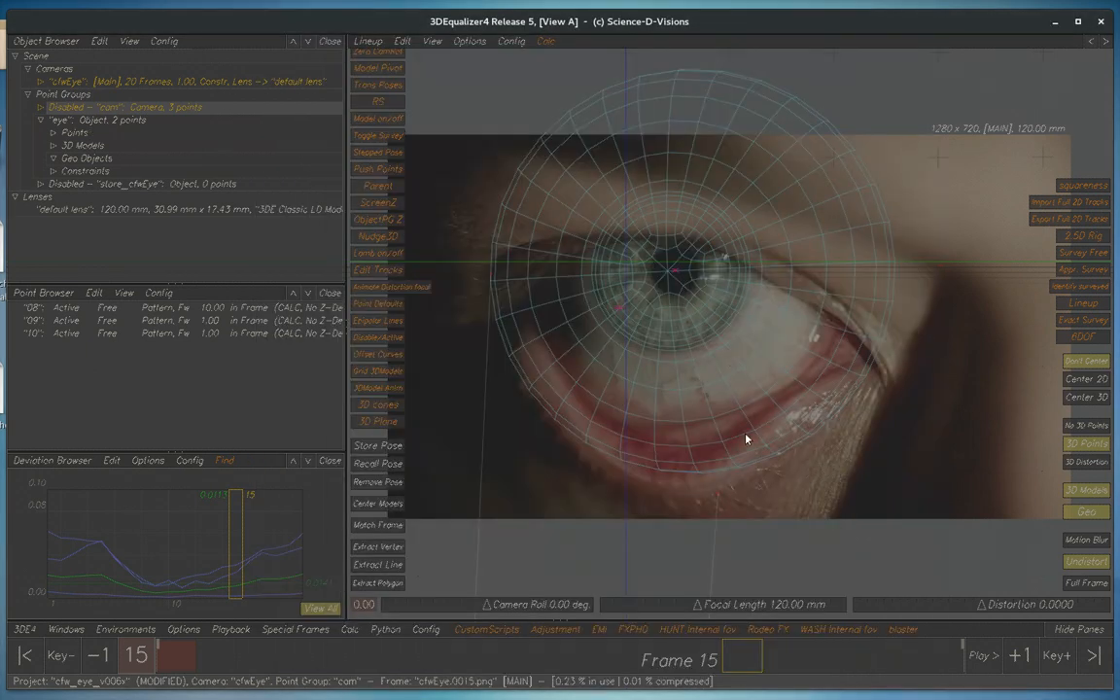
{"action": "key", "text": "alt+Tab"}
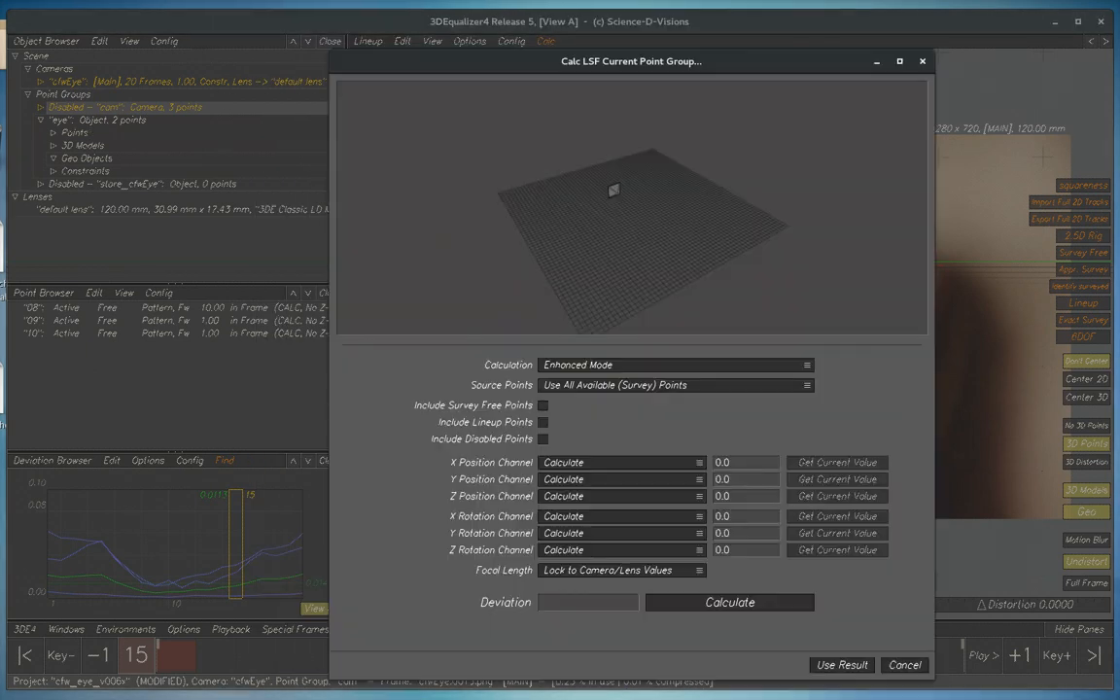
{"action": "left_click", "coordinate": [905, 664]}
Make the "eye" point group current and fetch the current value for the locked Z Rotation Channel in its LSF calculation
{"action": "right_click", "coordinate": [119, 123]}
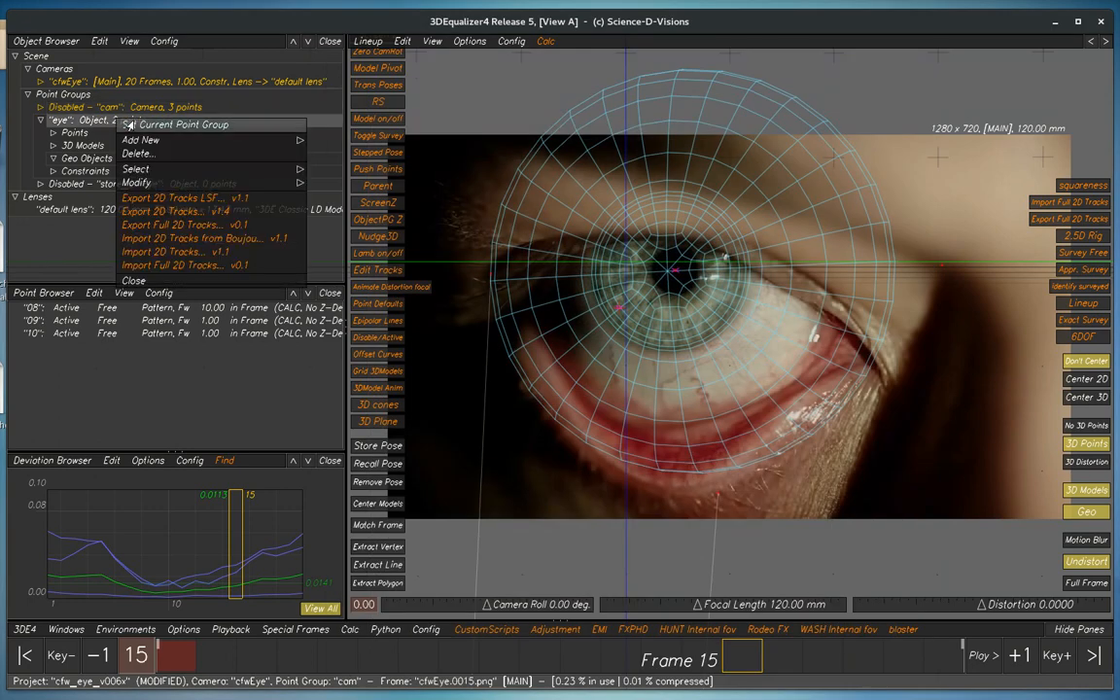
{"action": "left_click", "coordinate": [124, 124]}
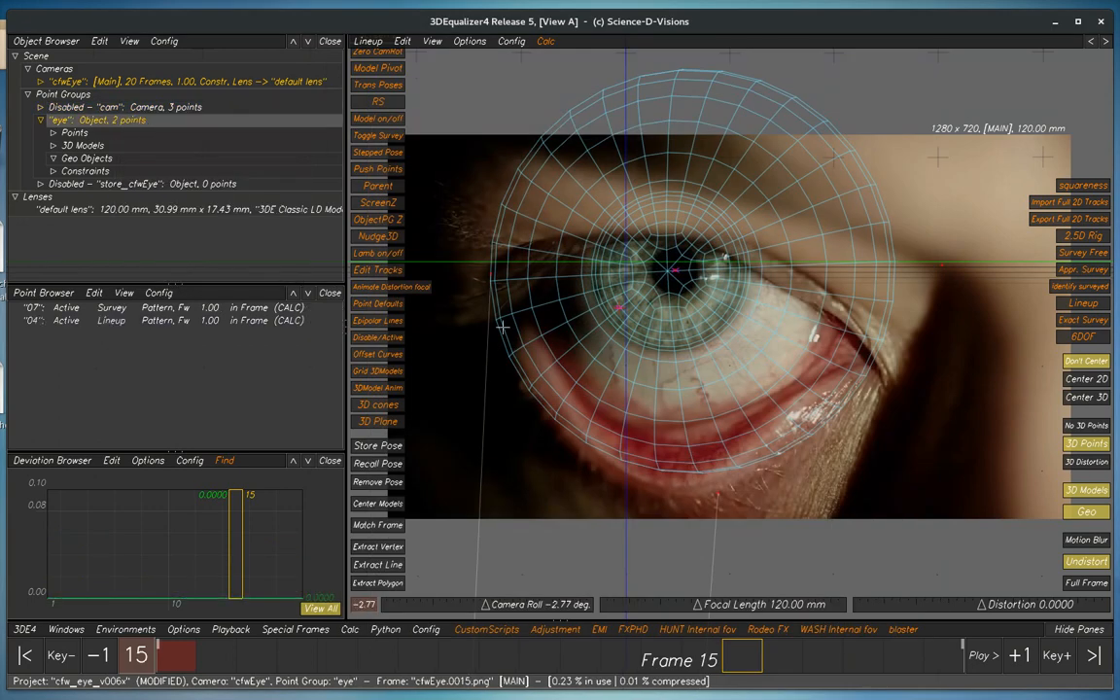
{"action": "key", "text": "alt+l"}
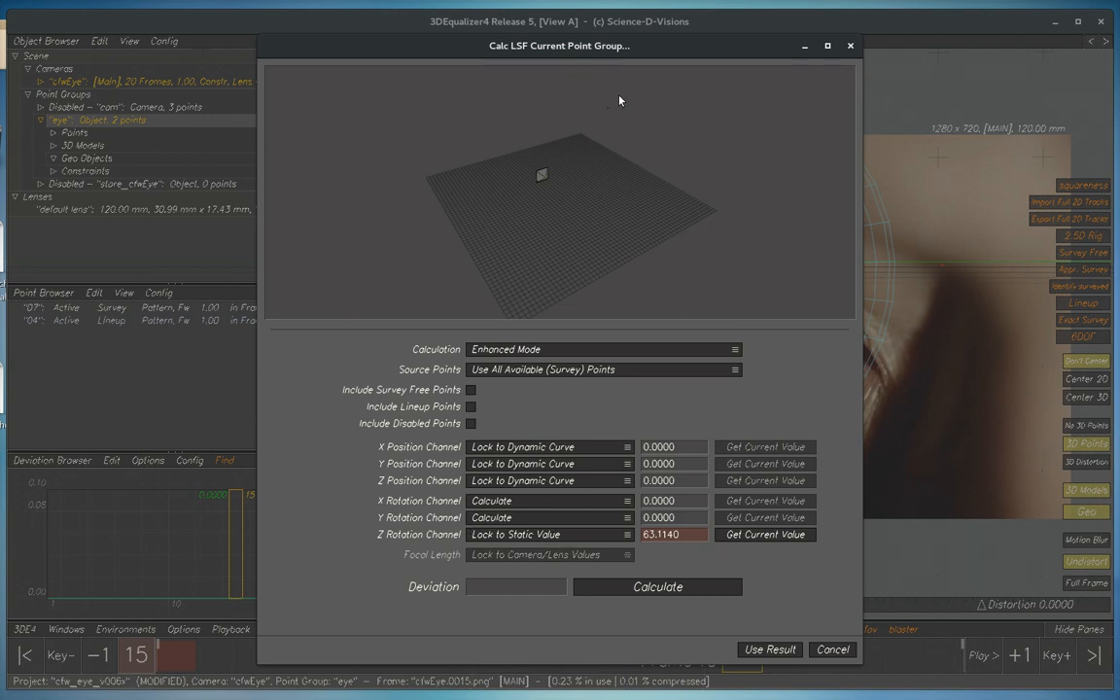
{"action": "left_click_drag", "start_coordinate": [633, 46], "coordinate": [685, 53]}
{"action": "left_click", "coordinate": [803, 542]}
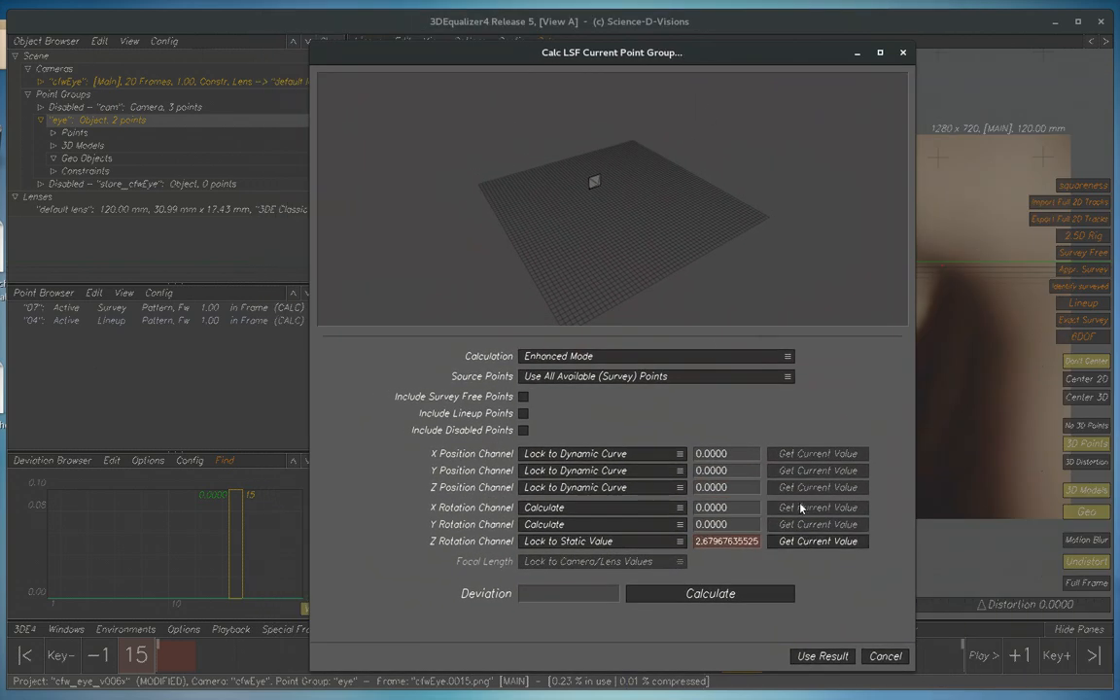
Calculate the eye's LSF with the newly fetched static Z rotation, use the result and play back the shot
{"action": "left_click", "coordinate": [695, 593]}
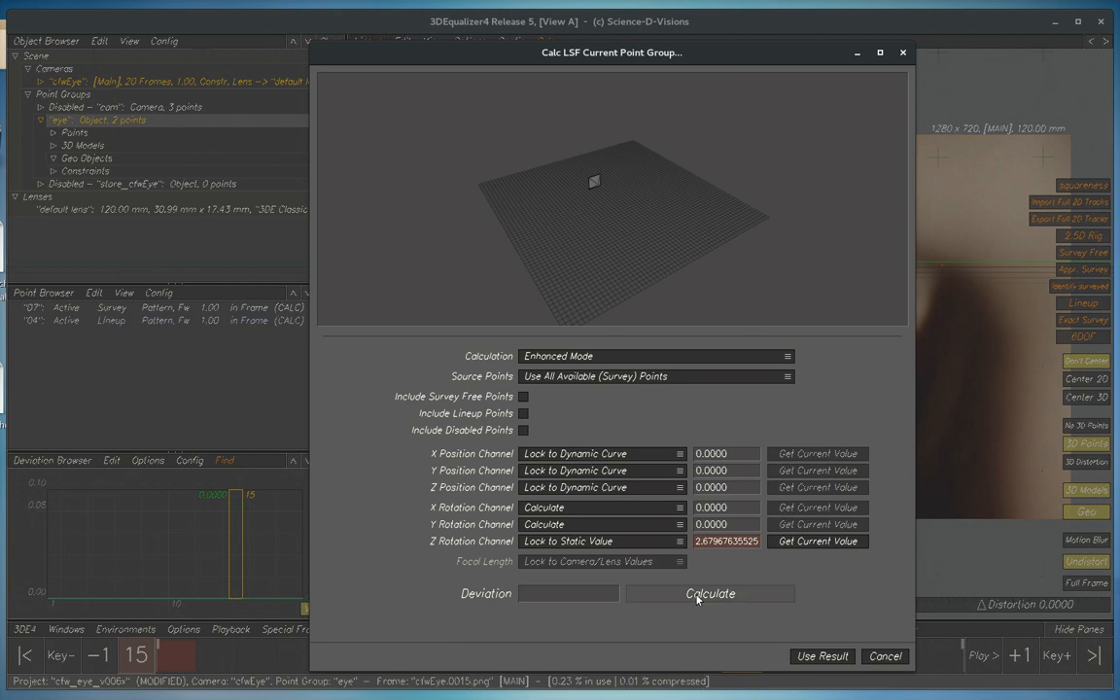
{"action": "left_click", "coordinate": [822, 656]}
{"action": "key", "text": "space"}
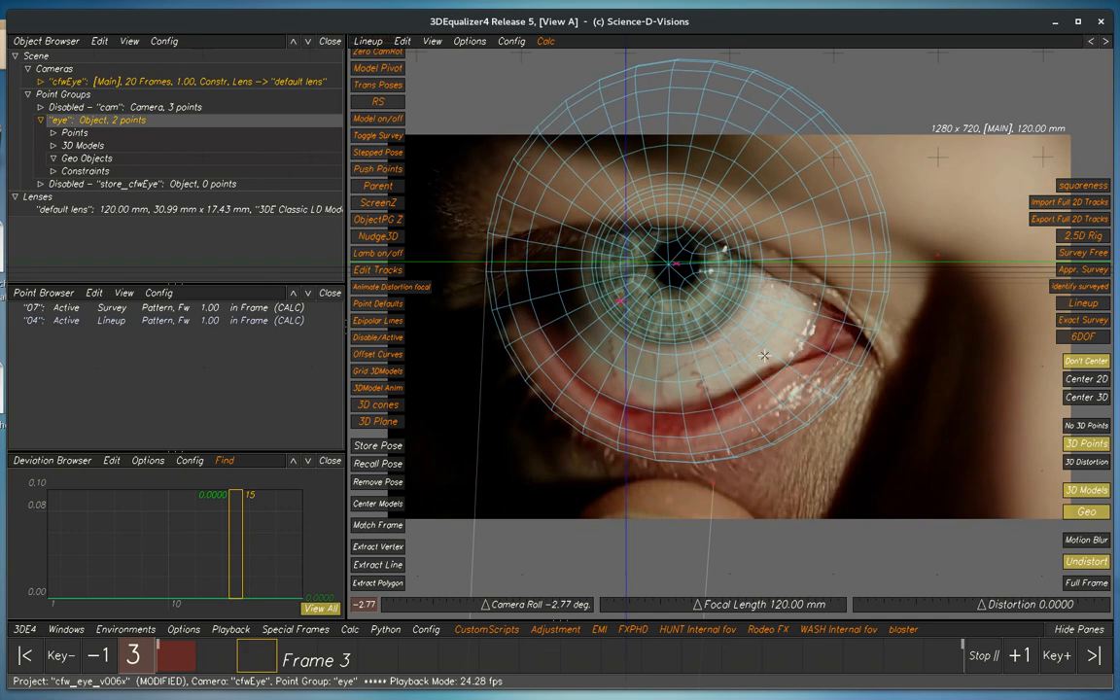
{"action": "key", "text": "space"}
{"action": "key", "text": "space"}
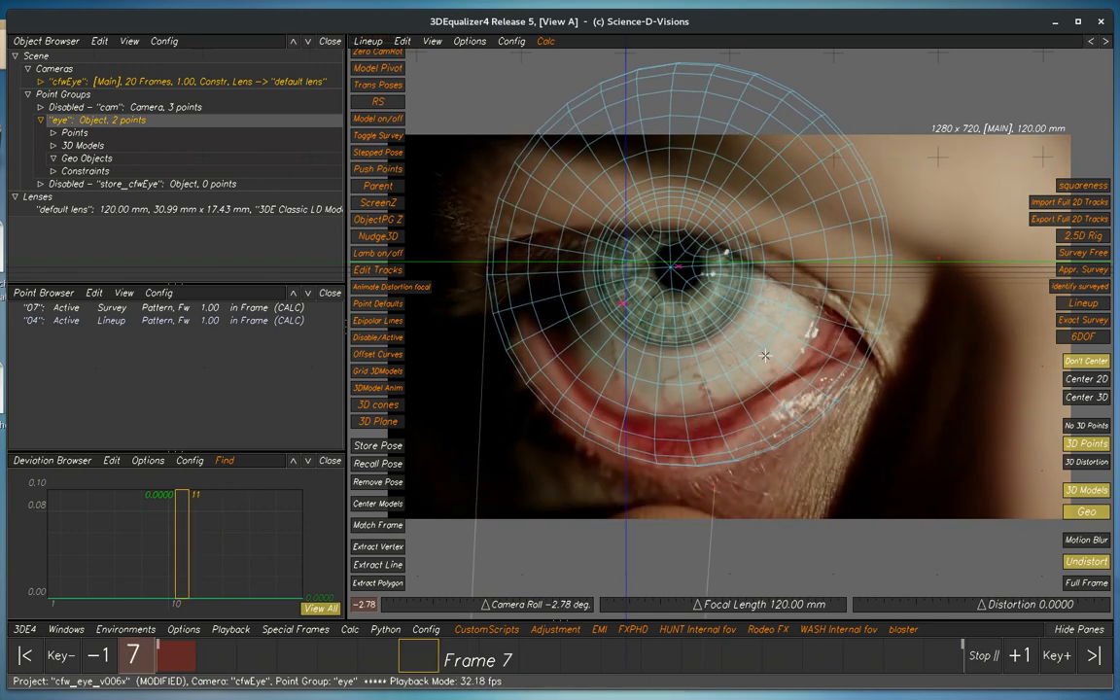
{"action": "key", "text": "space"}
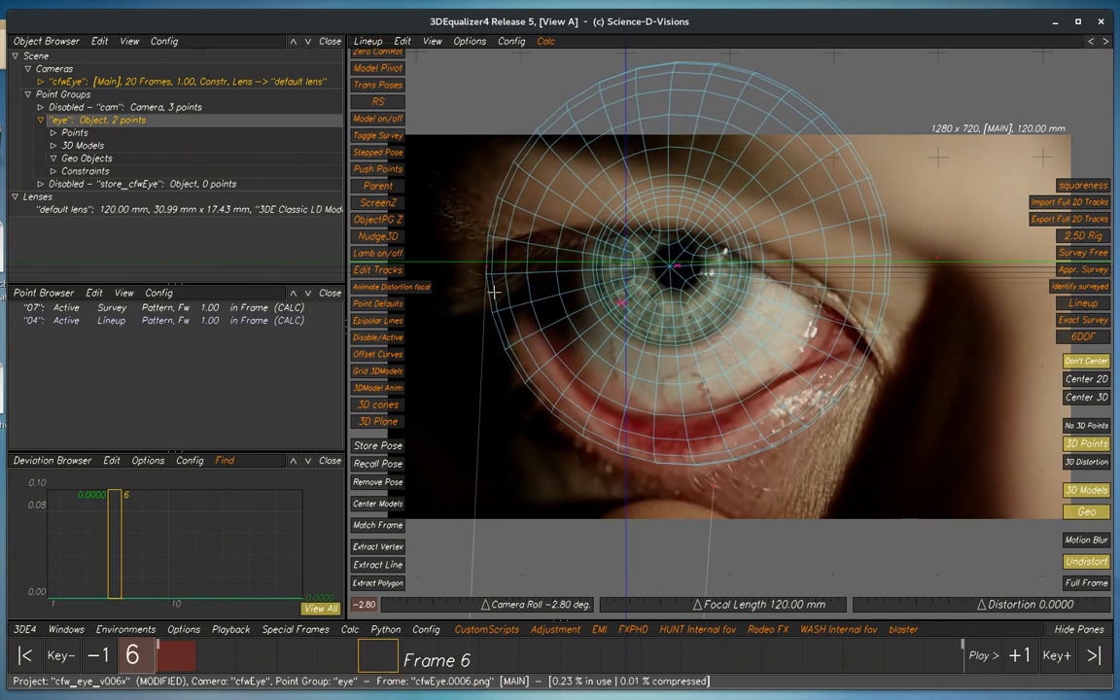
Set the Survey Type of point 04 to Exactly Surveyed
{"action": "left_click", "coordinate": [207, 323]}
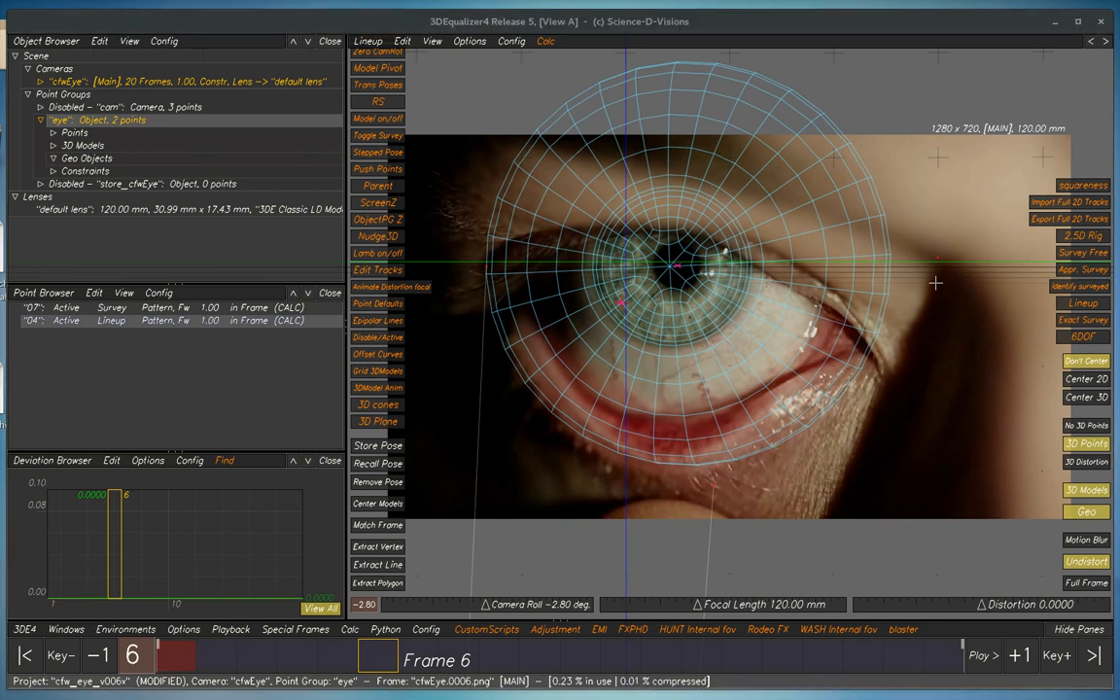
{"action": "left_click_drag", "start_coordinate": [1119, 58], "coordinate": [705, 33]}
{"action": "left_click", "coordinate": [211, 350]}
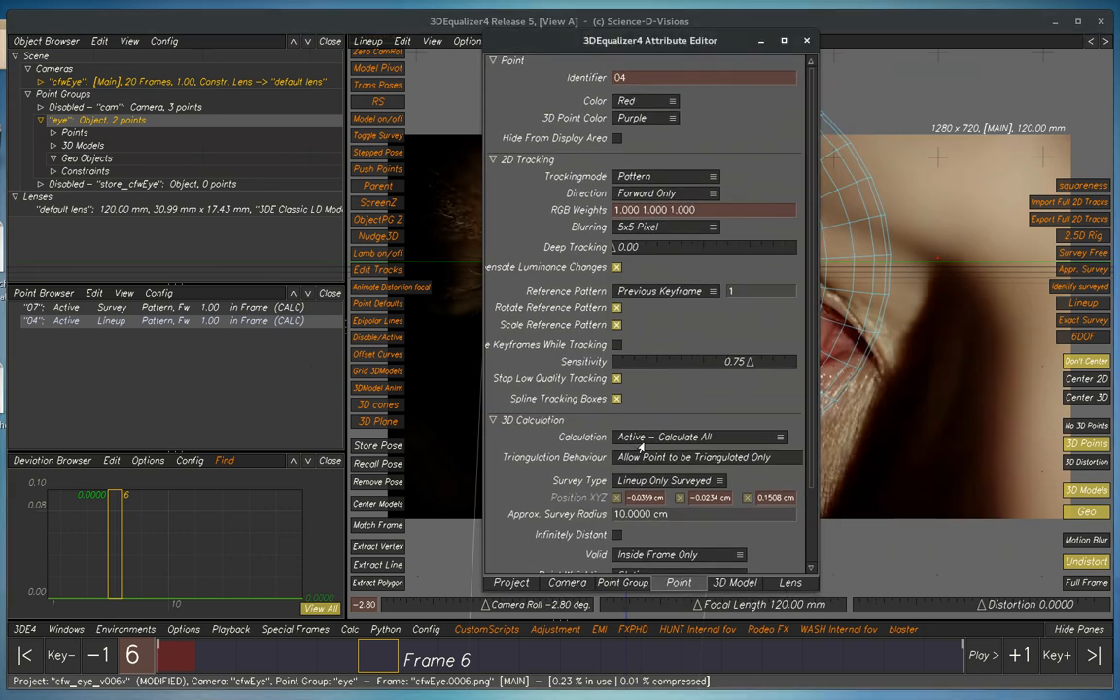
{"action": "left_click", "coordinate": [654, 480]}
{"action": "left_click", "coordinate": [649, 467]}
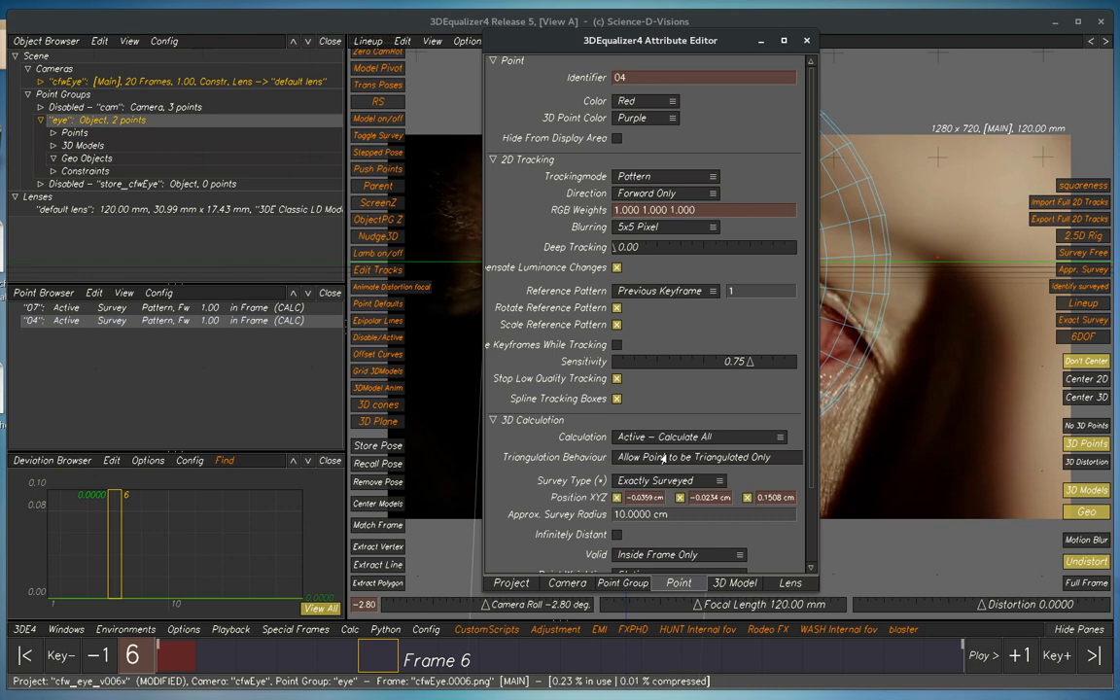
{"action": "left_click", "coordinate": [804, 41]}
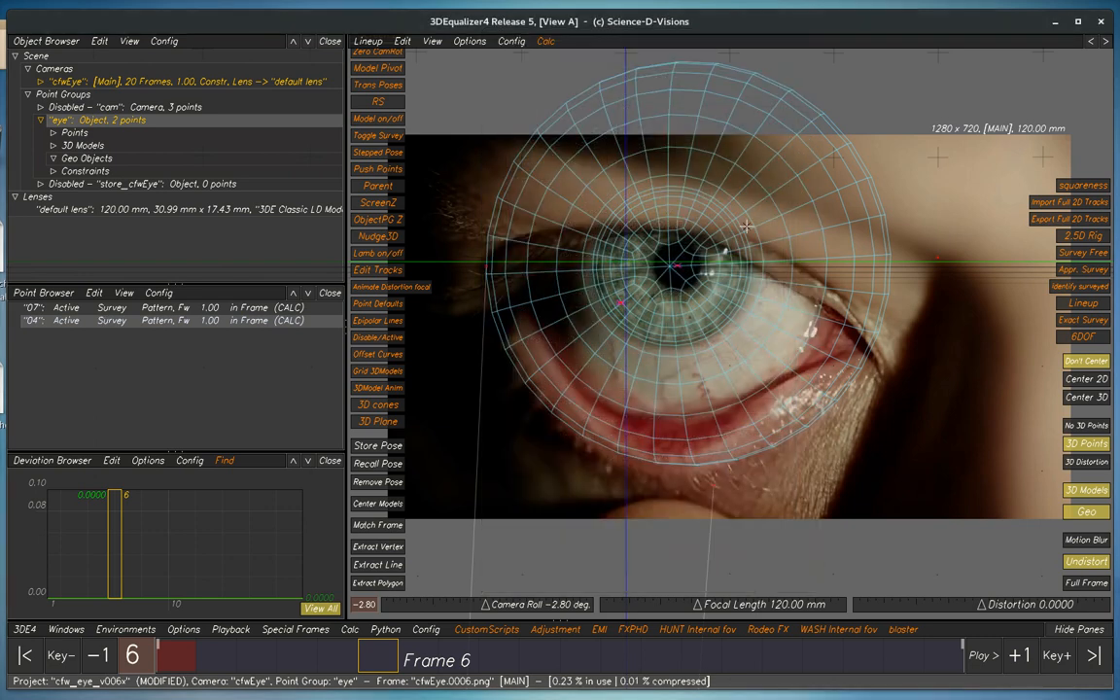
Set the Z Rotation Channel to Calculate in the eye's LSF calculation, use the calculated result and play back the shot
{"action": "key", "text": "l"}
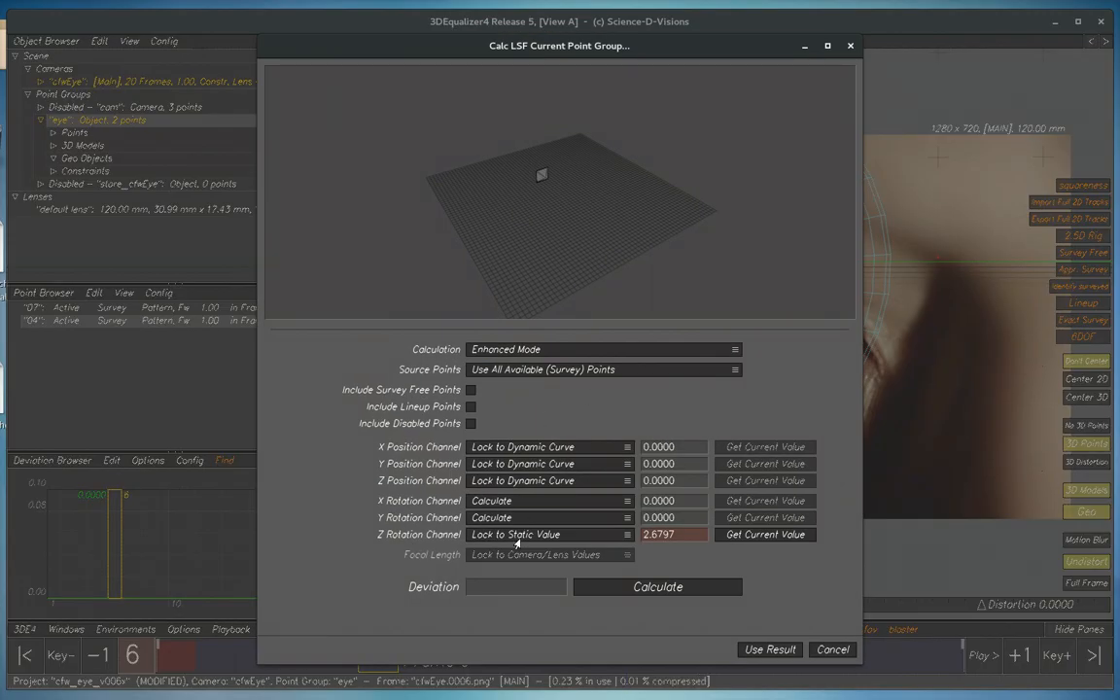
{"action": "left_click", "coordinate": [517, 536]}
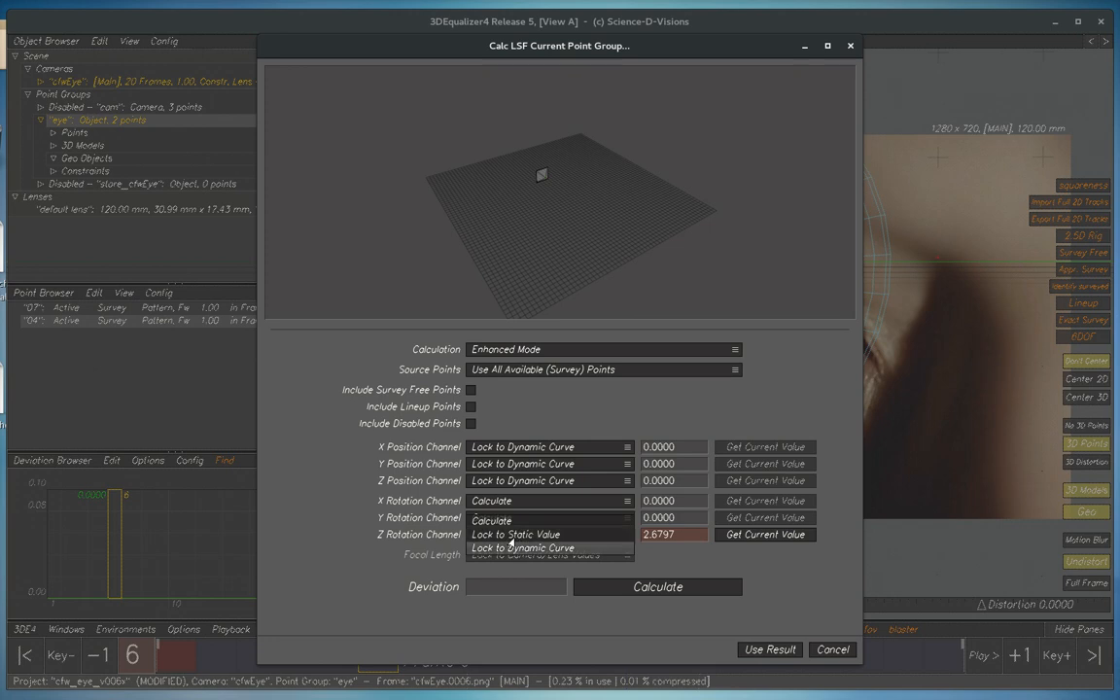
{"action": "left_click", "coordinate": [504, 522]}
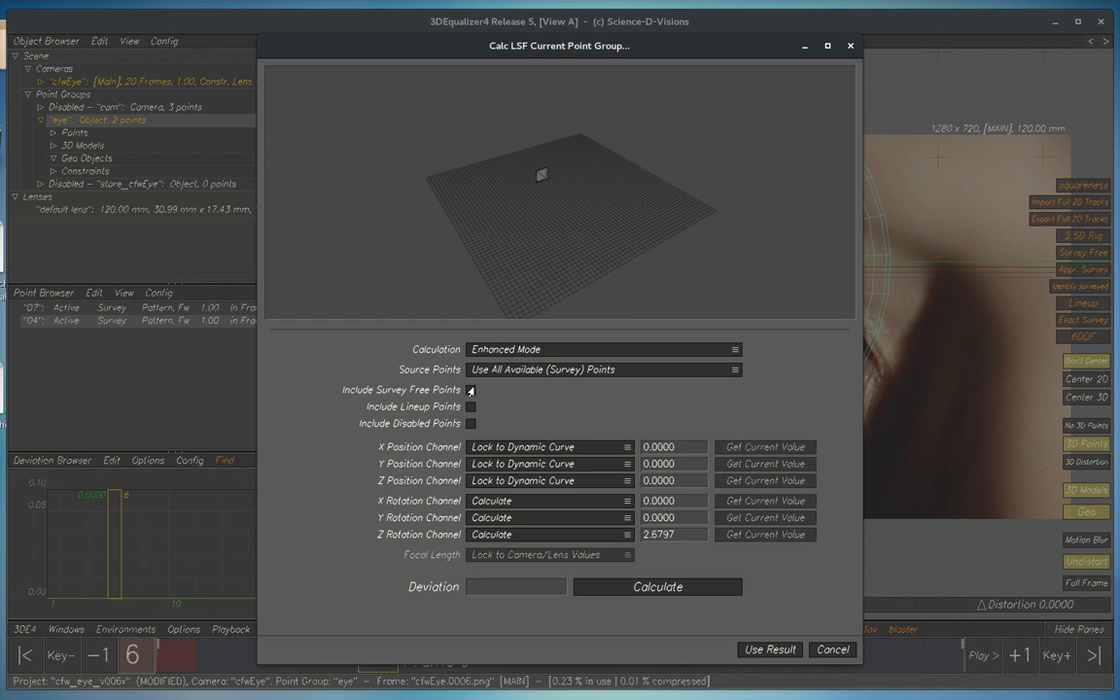
{"action": "left_click", "coordinate": [652, 587]}
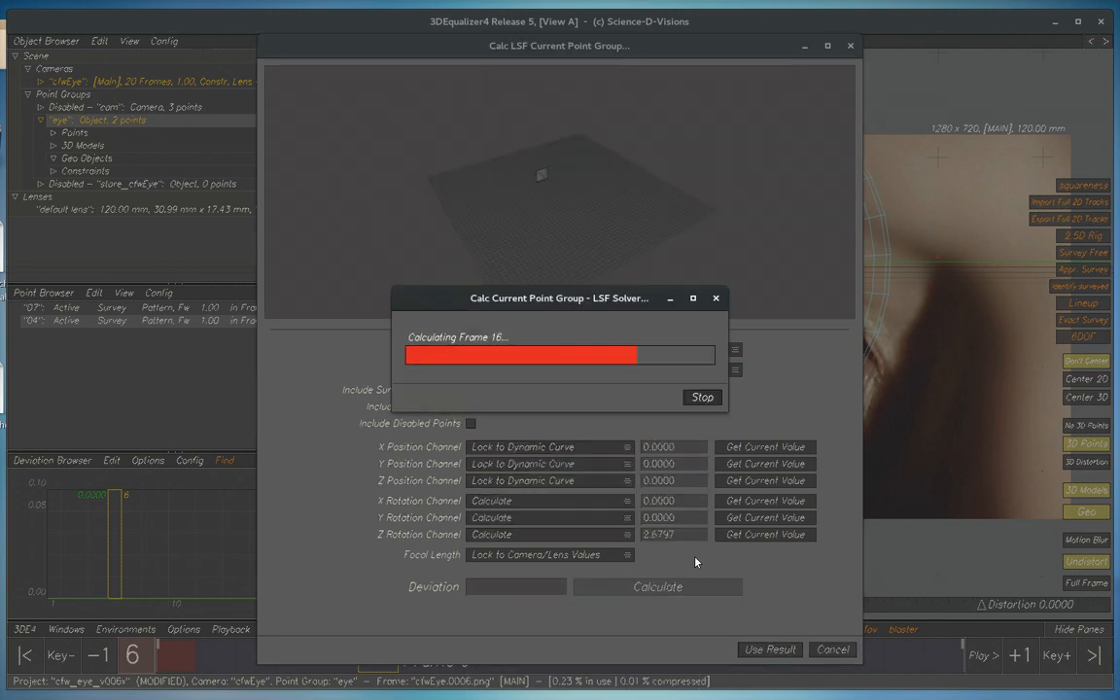
{"action": "left_click", "coordinate": [770, 649]}
{"action": "key", "text": "space"}
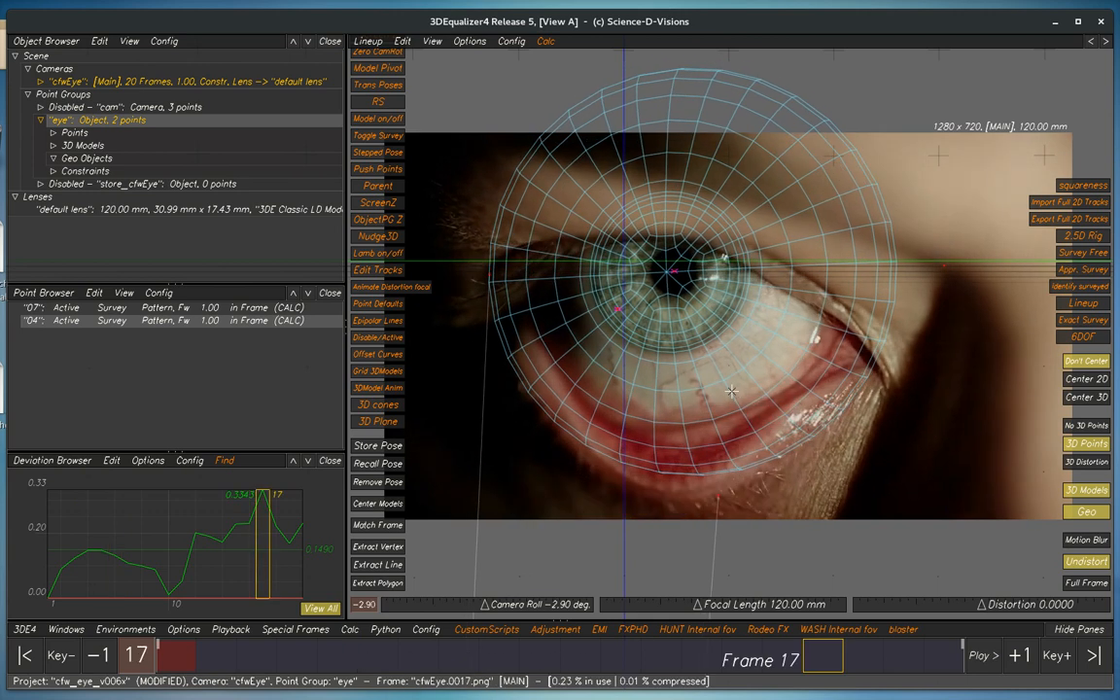
{"action": "key", "text": "space"}
Restore the original camera rotations with the Zero out Camera PG rotations tool
{"action": "mouse_move", "coordinate": [1119, 316]}
{"action": "left_mouse_down"}
{"action": "mouse_move", "coordinate": [844, 280]}
{"action": "mouse_move", "coordinate": [1119, 316]}
{"action": "left_mouse_up"}
{"action": "key", "text": "F6"}
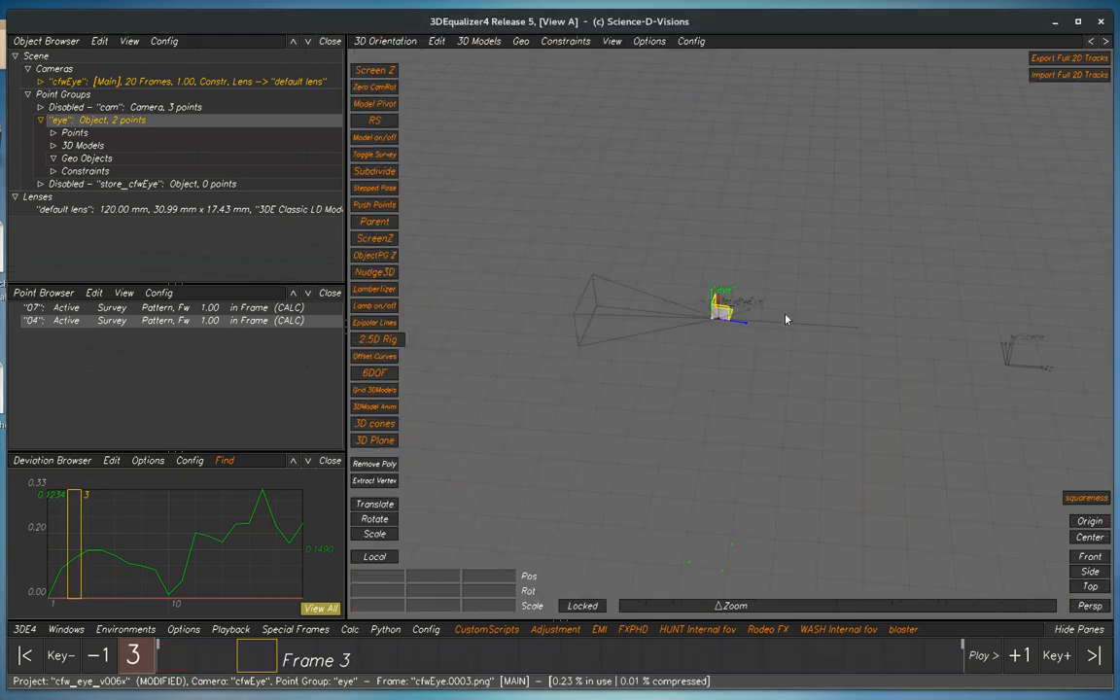
{"action": "key", "text": "F5"}
{"action": "left_click_drag", "start_coordinate": [1118, 301], "coordinate": [584, 230]}
{"action": "left_click", "coordinate": [608, 307]}
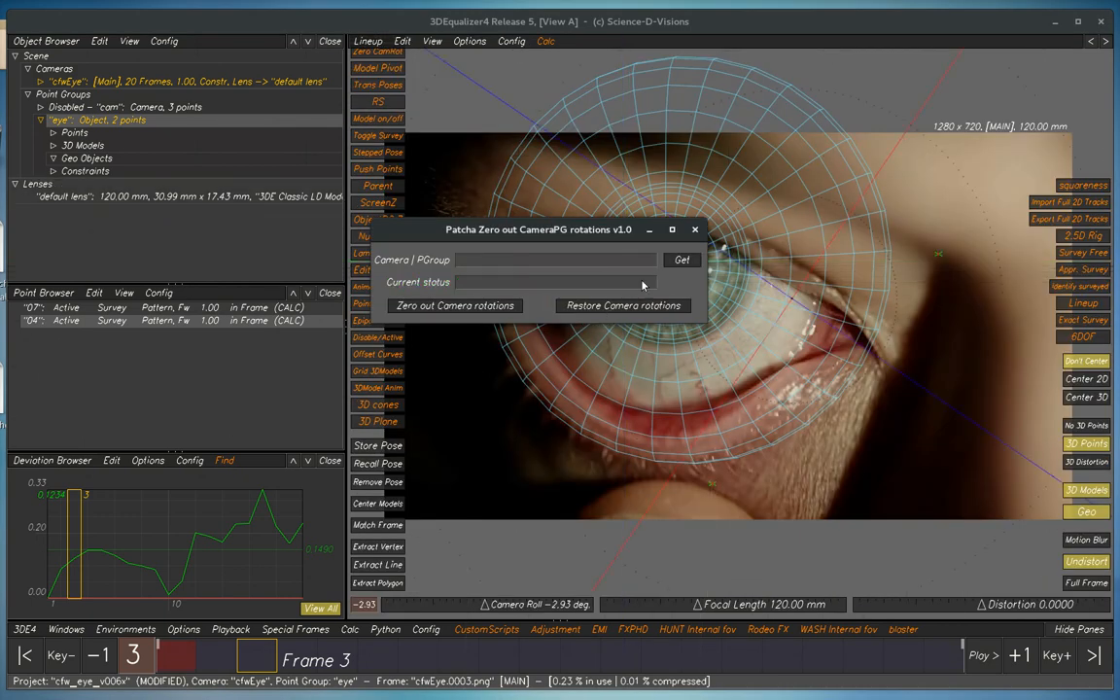
Check the camera's orientation in the 3D Orientation view and play back the eye model's match in the Lineup view
{"action": "key", "text": "F6"}
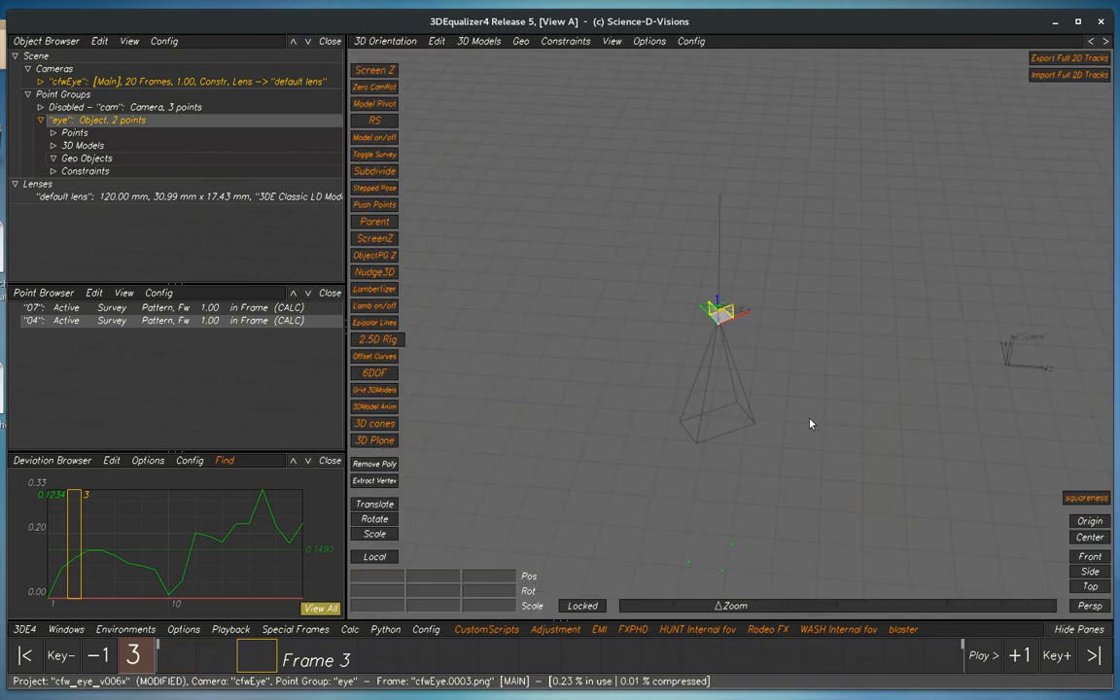
{"action": "key", "text": "F5"}
{"action": "key", "text": "space"}
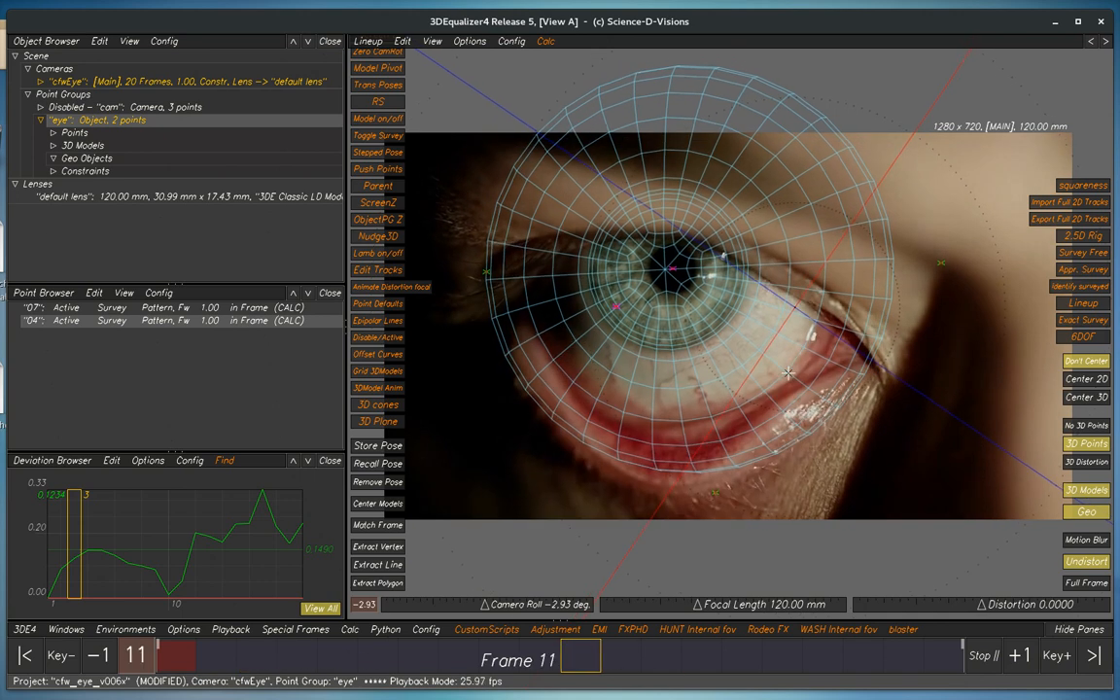
{"action": "key", "text": "space"}
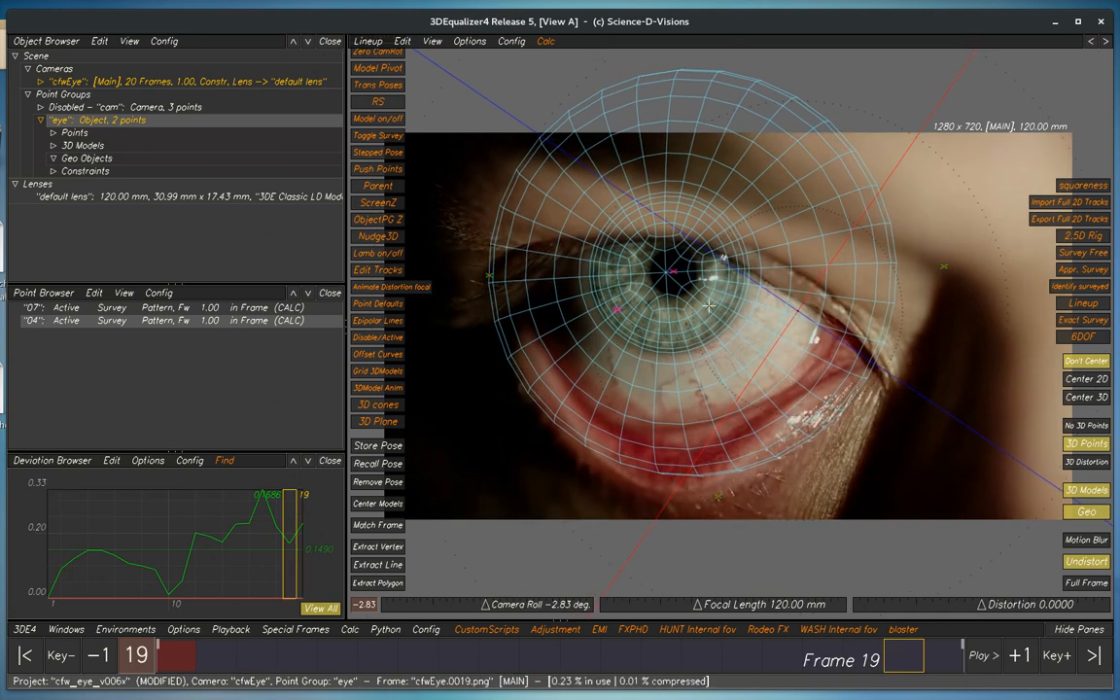
Examine the eye model and its object pivot close up in the 3D Orientation view
{"action": "key", "text": "F6"}
{"action": "right_click_drag", "start_coordinate": [762, 330], "coordinate": [833, 449], "text": "alt"}
{"action": "left_click_drag", "start_coordinate": [800, 342], "coordinate": [835, 335], "text": "alt"}
{"action": "right_click_drag", "start_coordinate": [834, 335], "coordinate": [843, 406], "text": "alt"}
{"action": "middle_click_drag", "start_coordinate": [592, 281], "coordinate": [639, 302], "text": "alt"}
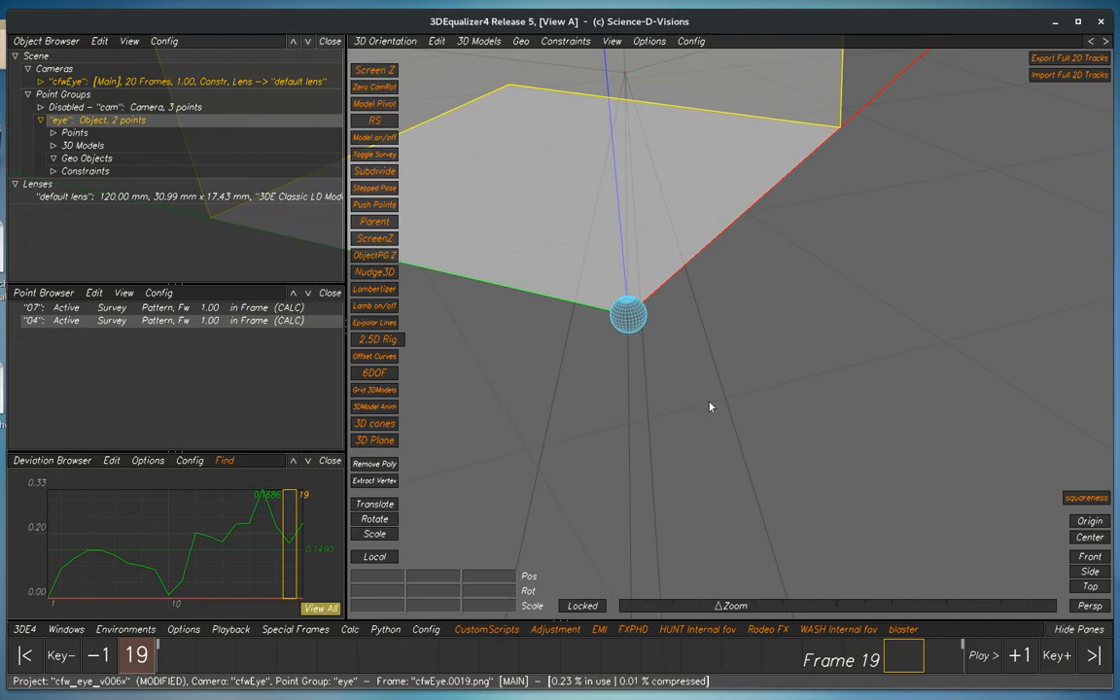
{"action": "key", "text": "alt+l"}
{"action": "left_click", "coordinate": [853, 656]}
{"action": "middle_click_drag", "start_coordinate": [534, 202], "coordinate": [576, 229], "text": "alt"}
{"action": "right_click_drag", "start_coordinate": [687, 308], "coordinate": [697, 312], "text": "alt"}
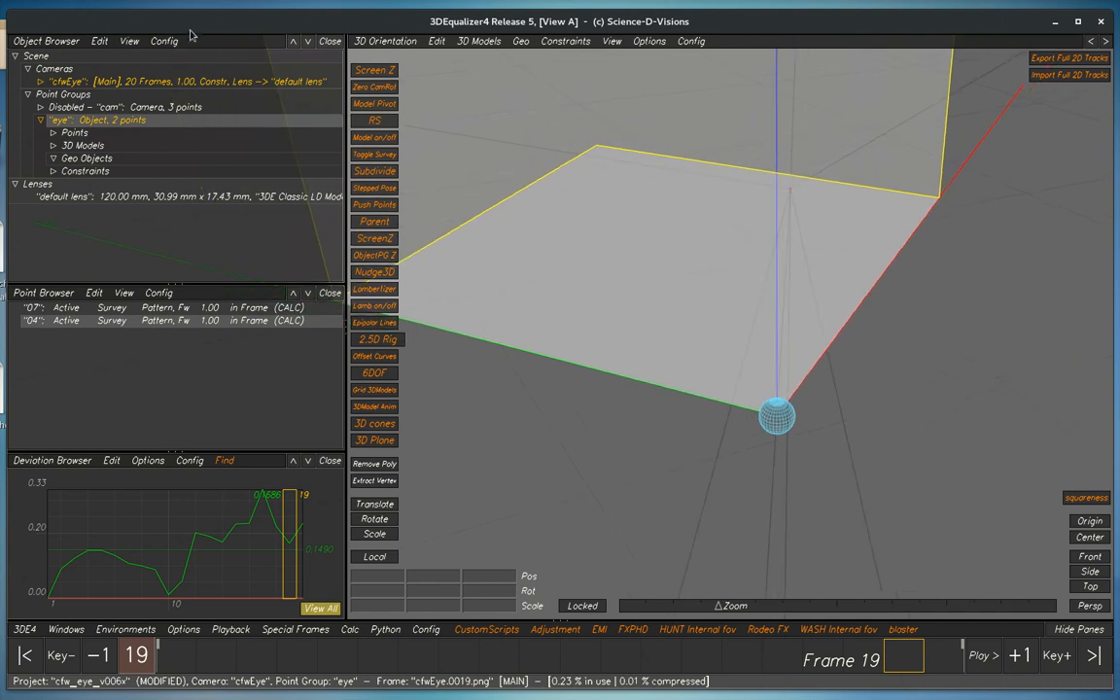
{"action": "right_click_drag", "start_coordinate": [772, 414], "coordinate": [773, 418], "text": "alt"}
Bake the "eye" object point group's motion path pivot to point 04 and check its position on the eyeball
{"action": "left_click", "coordinate": [437, 41]}
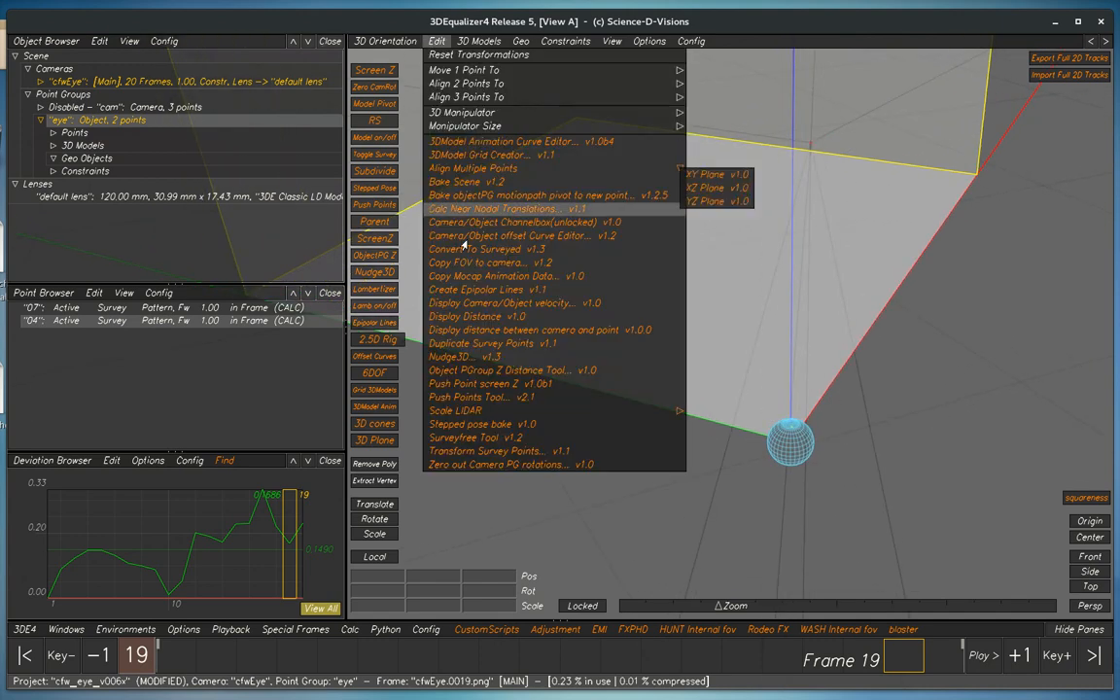
{"action": "left_click", "coordinate": [525, 206]}
{"action": "left_click_drag", "start_coordinate": [854, 283], "coordinate": [499, 424]}
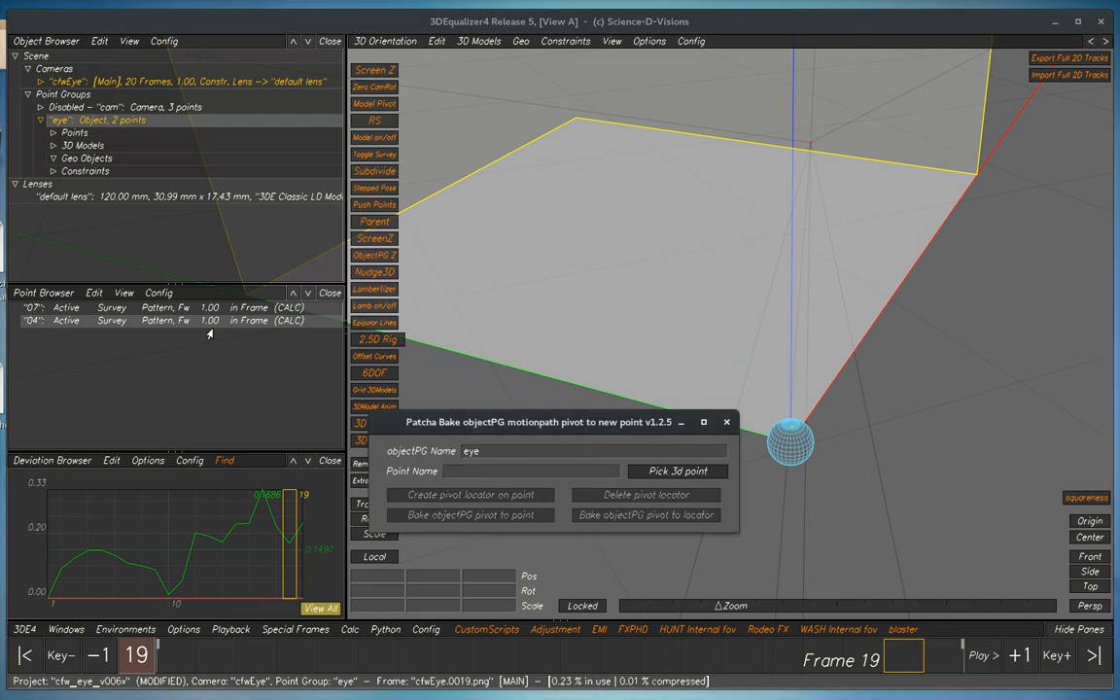
{"action": "left_click", "coordinate": [662, 471]}
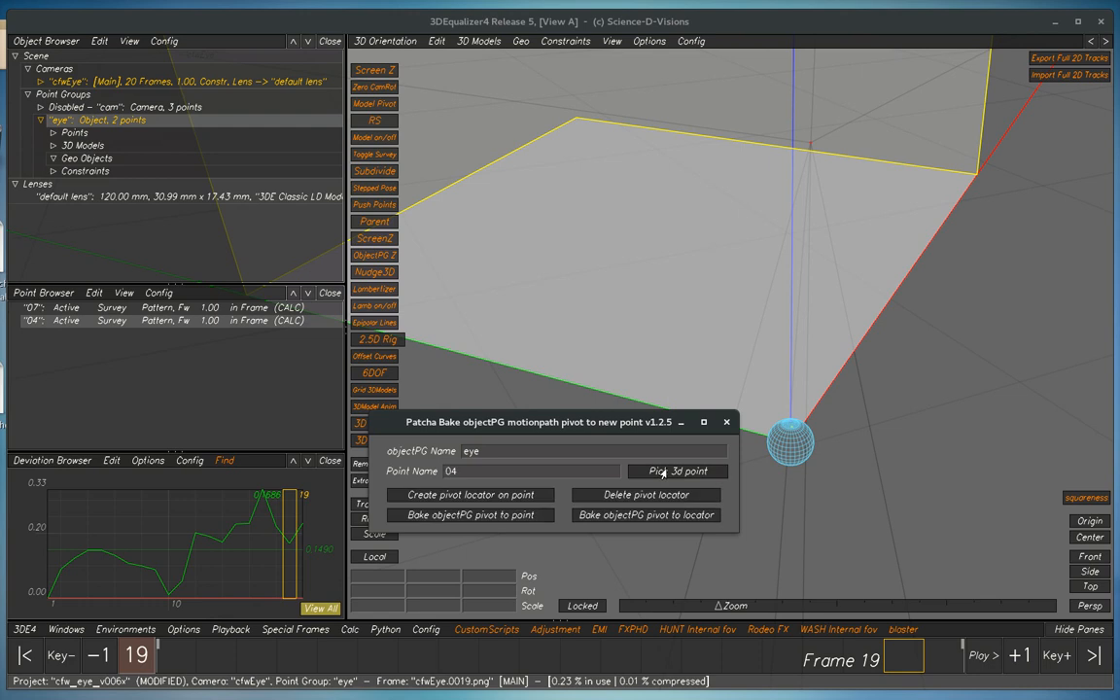
{"action": "left_click", "coordinate": [470, 516]}
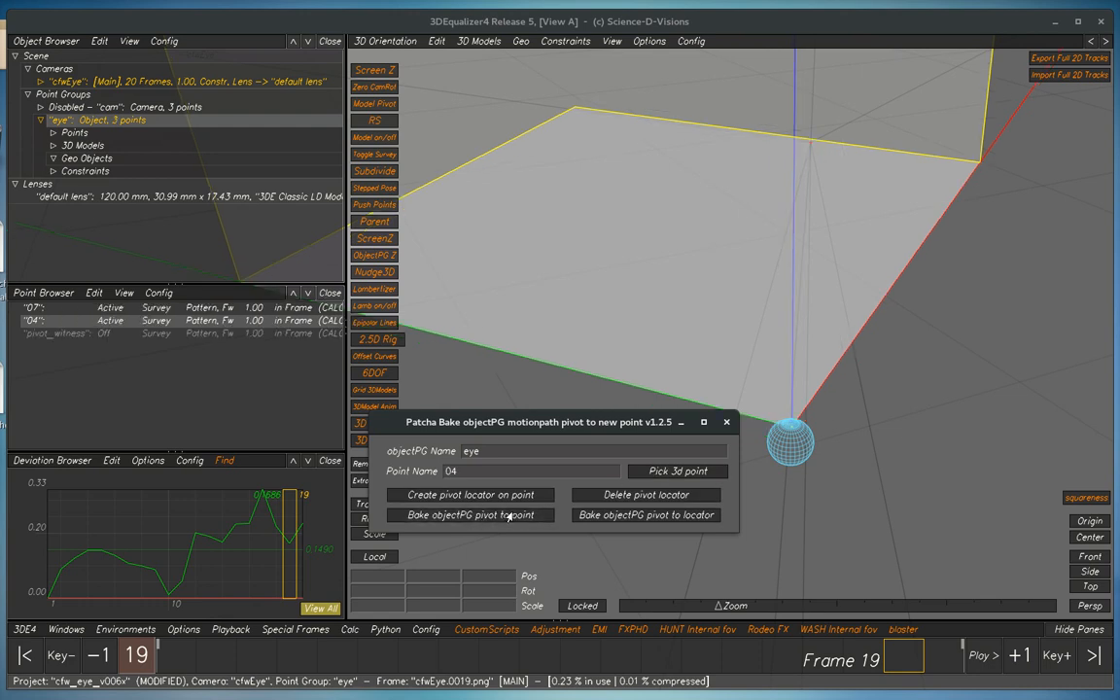
{"action": "right_click_drag", "start_coordinate": [799, 407], "coordinate": [818, 423]}
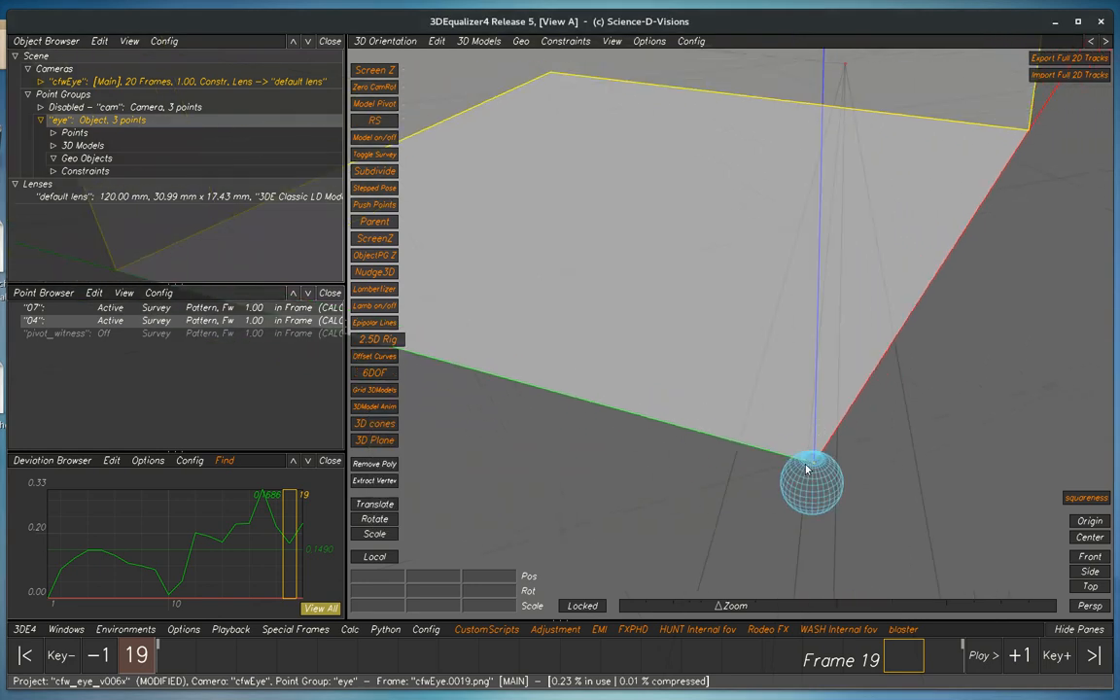
{"action": "right_click_drag", "start_coordinate": [818, 426], "coordinate": [727, 363]}
{"action": "middle_click_drag", "start_coordinate": [727, 363], "coordinate": [728, 380]}
{"action": "right_click_drag", "start_coordinate": [687, 381], "coordinate": [693, 405]}
{"action": "middle_click_drag", "start_coordinate": [646, 422], "coordinate": [668, 412]}
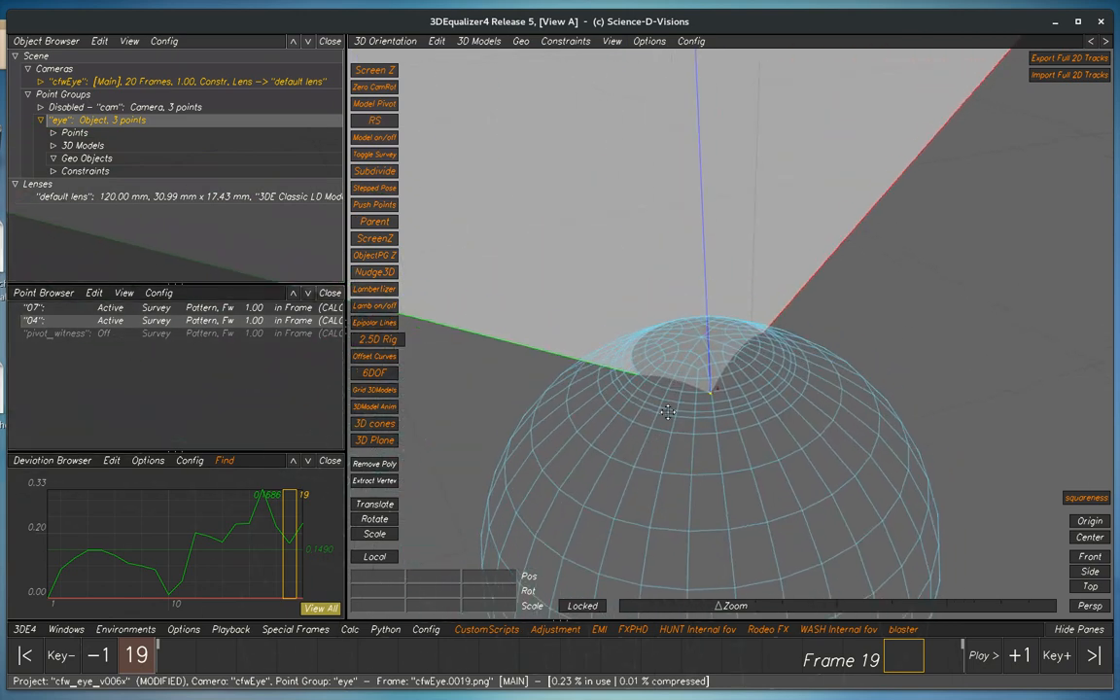
{"action": "right_click_drag", "start_coordinate": [702, 404], "coordinate": [703, 408]}
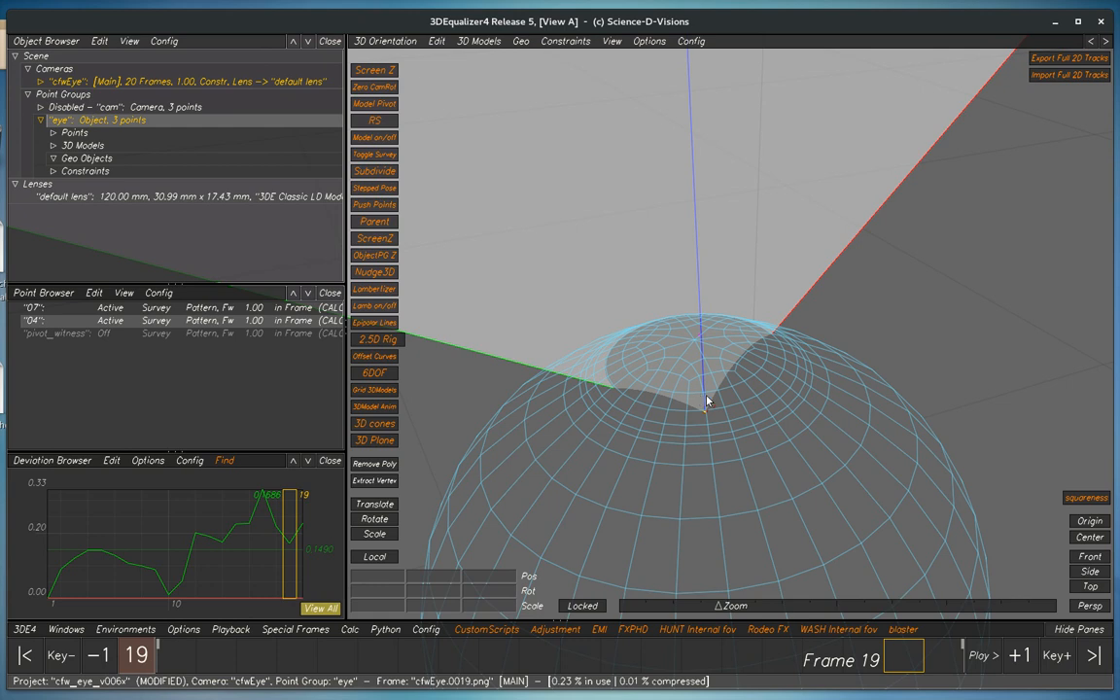
Open the Zero out CameraPG rotations tool and try to load and zero out the selected "cam" point group
{"action": "key", "text": "F2"}
{"action": "left_click", "coordinate": [377, 54]}
{"action": "left_click_drag", "start_coordinate": [585, 279], "coordinate": [548, 280]}
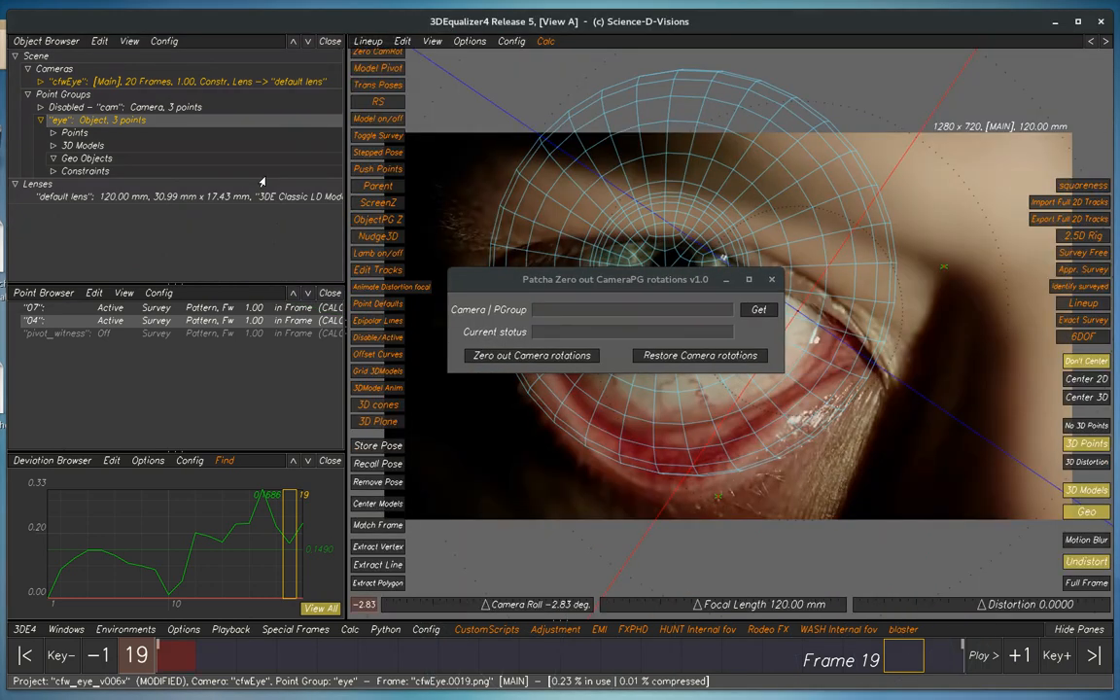
{"action": "left_click", "coordinate": [95, 110]}
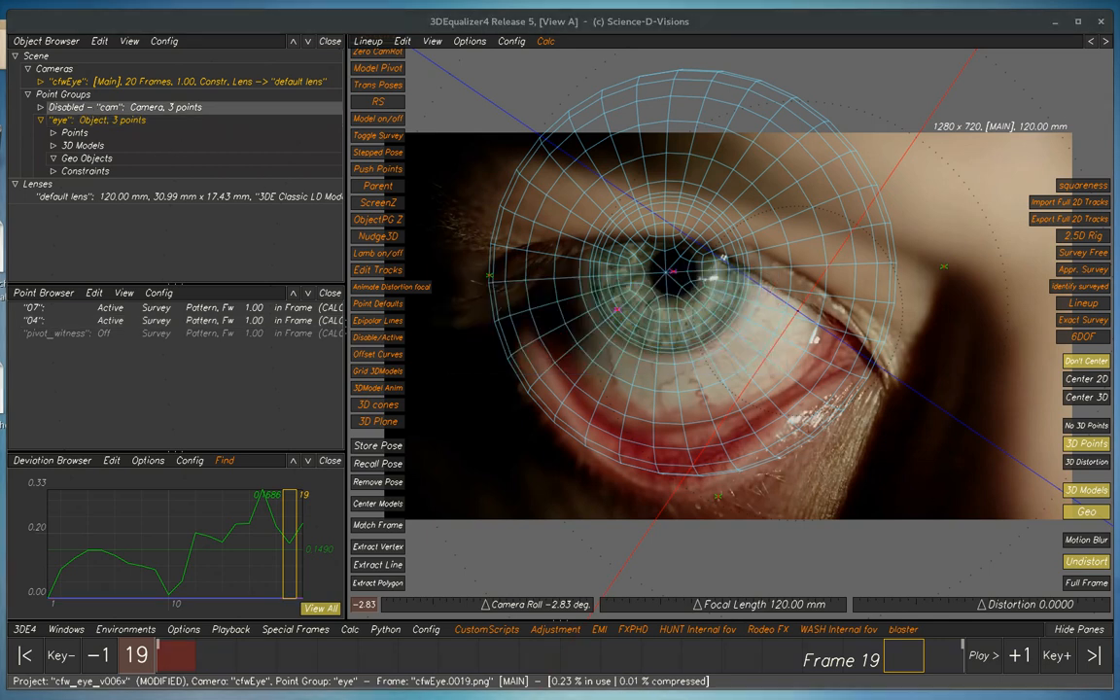
{"action": "key", "text": "alt+Tab"}
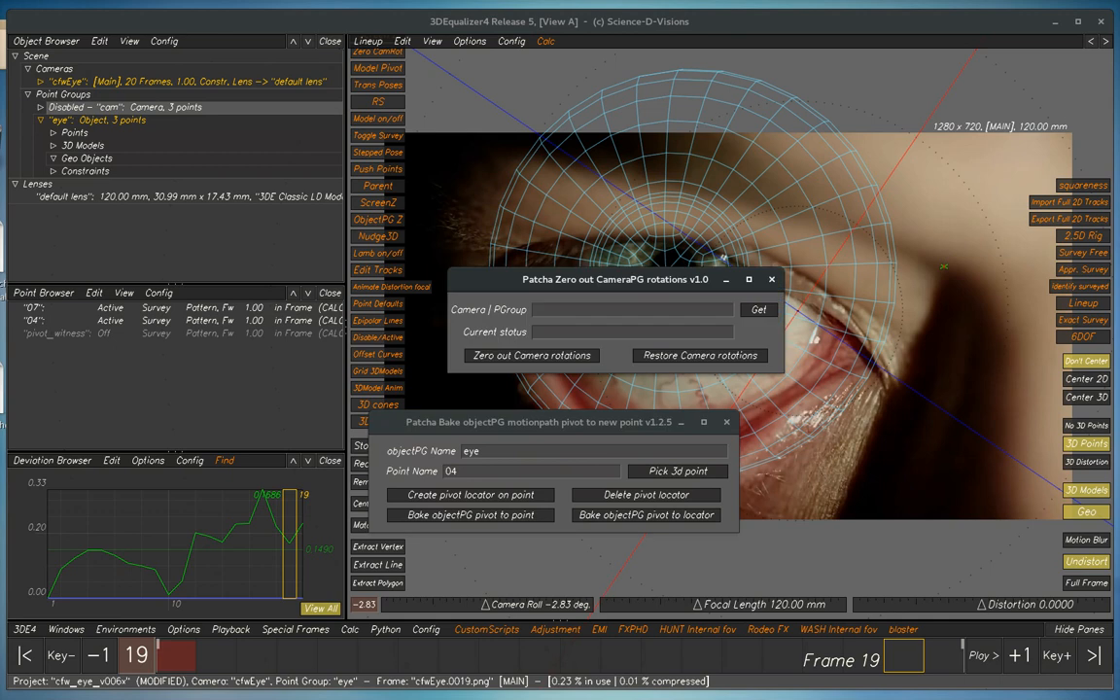
{"action": "left_click", "coordinate": [502, 357]}
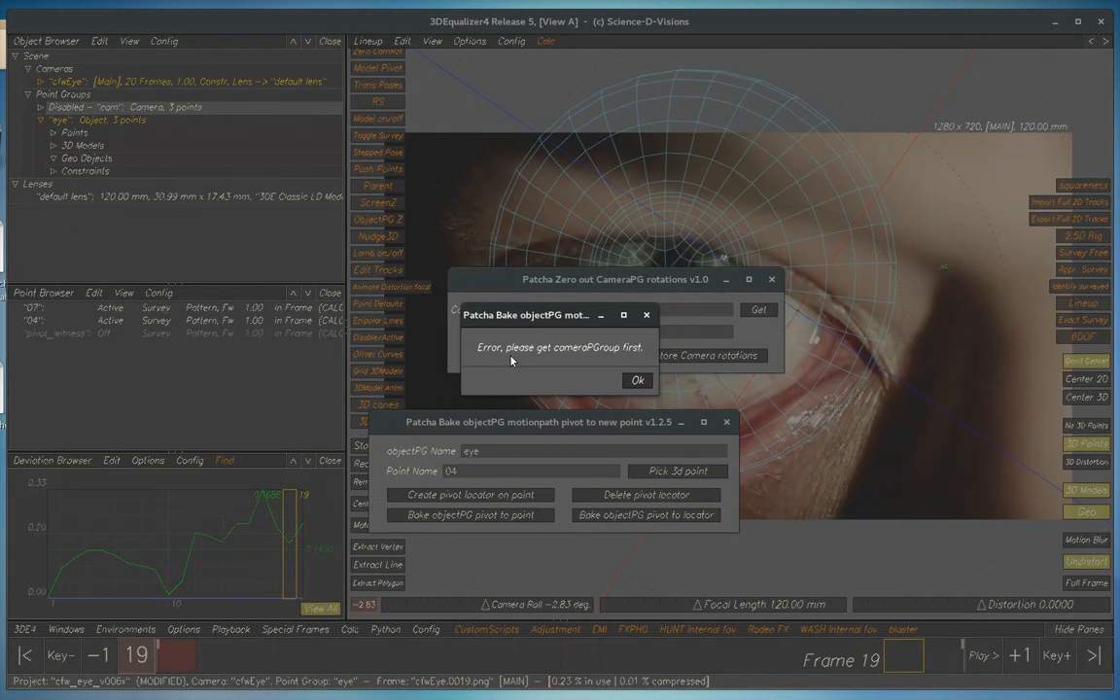
{"action": "left_click", "coordinate": [634, 380]}
{"action": "left_click", "coordinate": [758, 309]}
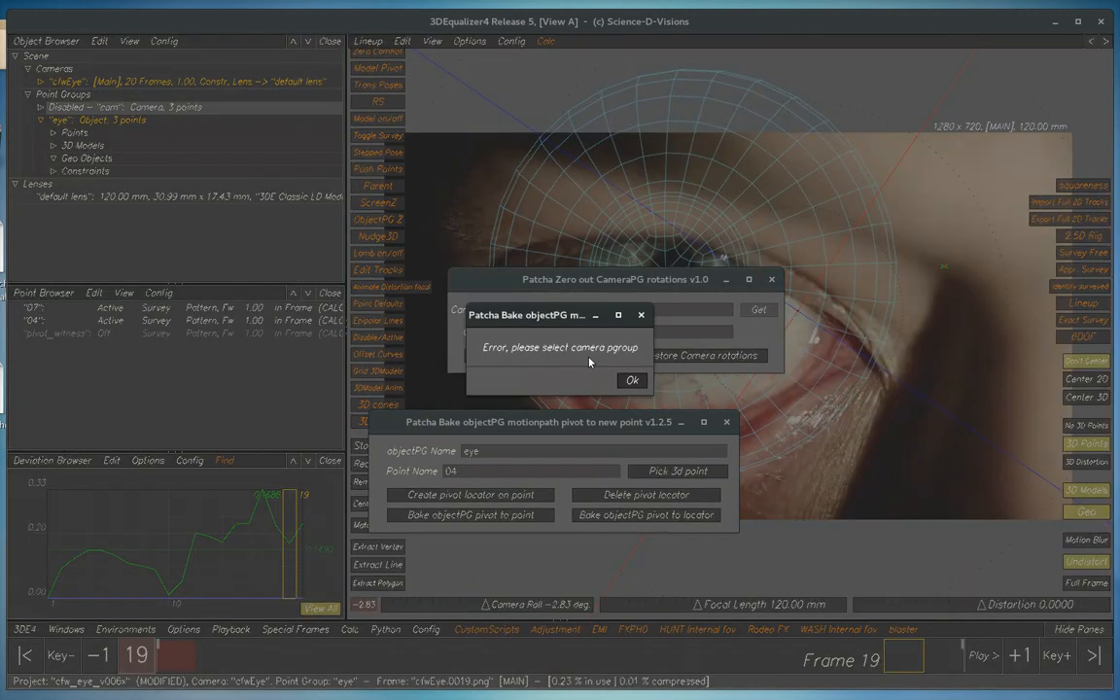
{"action": "left_click", "coordinate": [632, 380]}
Make the "cam" point group current, load cfwEye|cam into the tool, zero out its camera rotations, and clear the dialogs from the view
{"action": "double_click", "coordinate": [134, 108]}
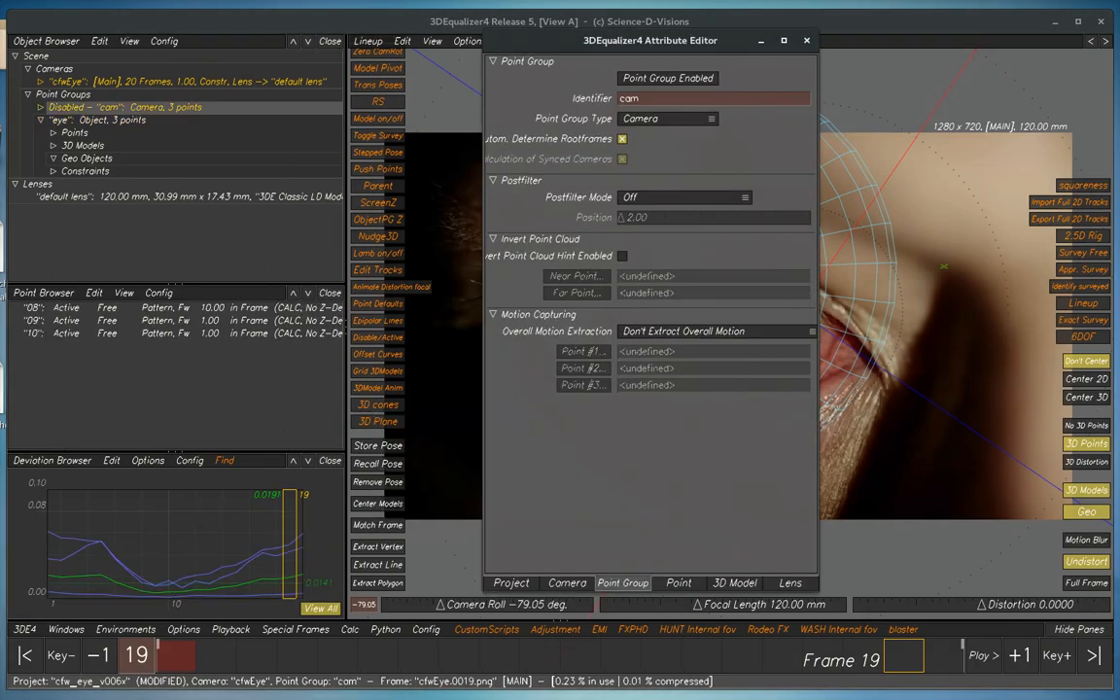
{"action": "key", "text": "alt+Tab"}
{"action": "key", "text": "alt+Tab"}
{"action": "left_click", "coordinate": [758, 309]}
{"action": "left_click", "coordinate": [534, 356]}
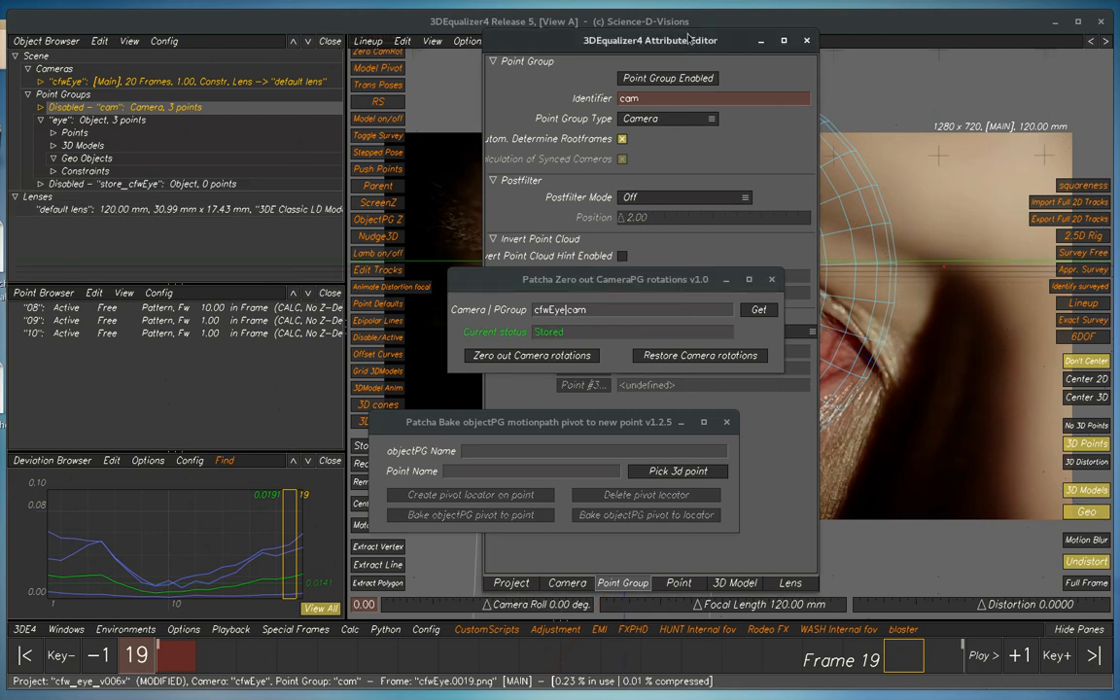
{"action": "left_click_drag", "start_coordinate": [583, 279], "coordinate": [1037, 260]}
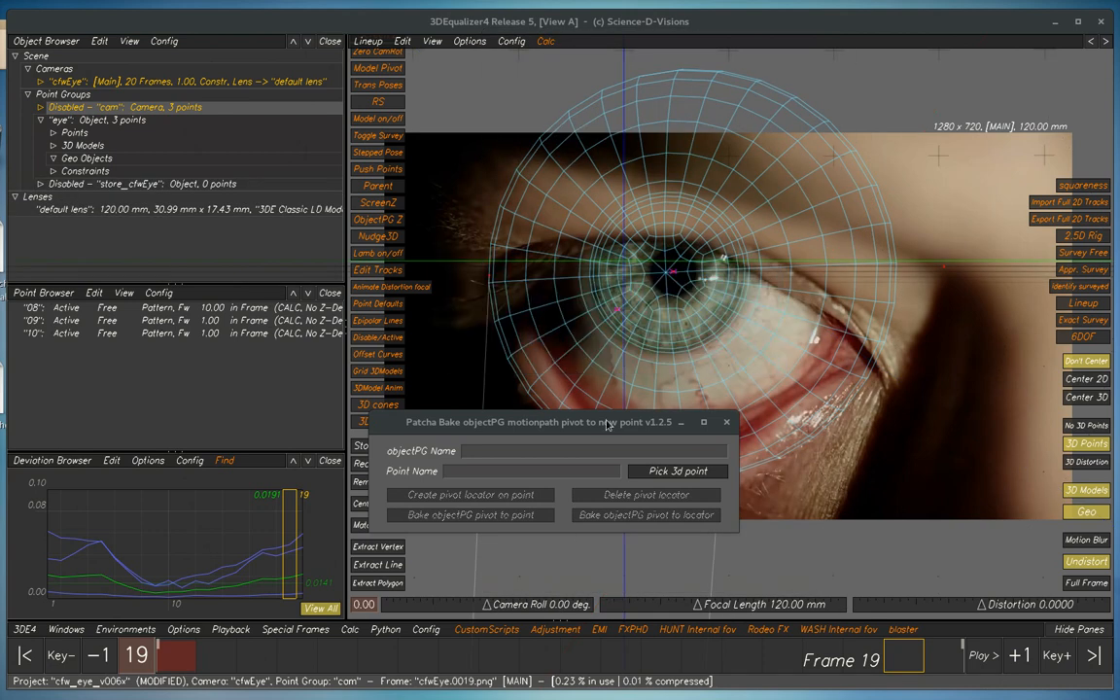
{"action": "left_click_drag", "start_coordinate": [596, 426], "coordinate": [1118, 373]}
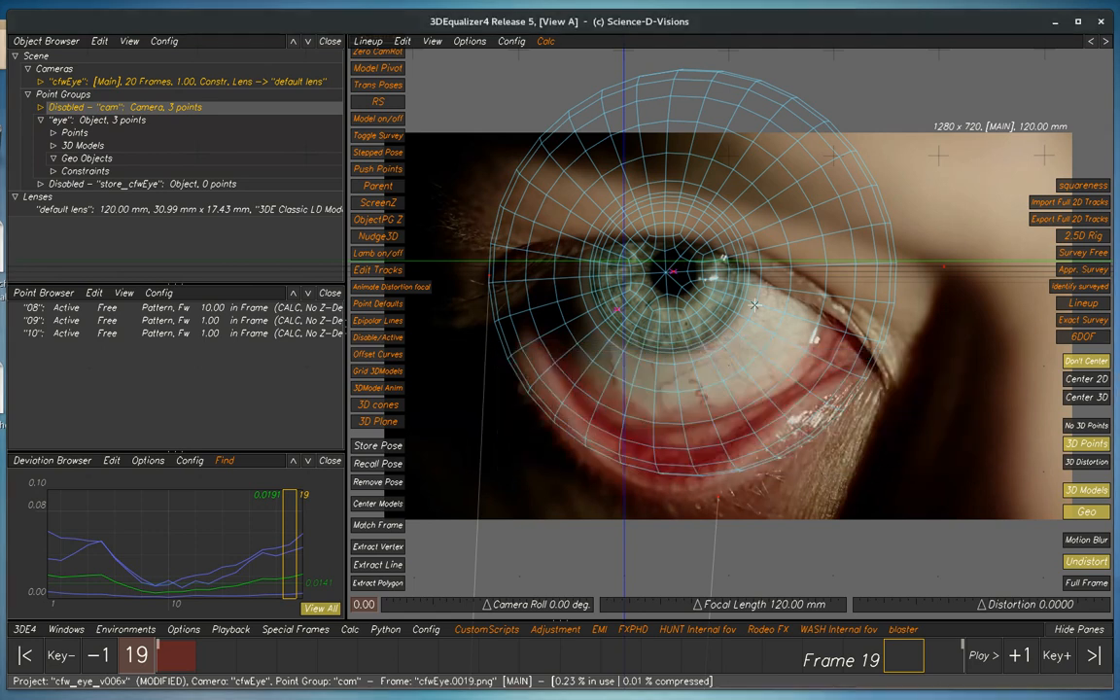
Show the eye model in the 3D Orientation view and set the "eye" object point group as current
{"action": "key", "text": "F6"}
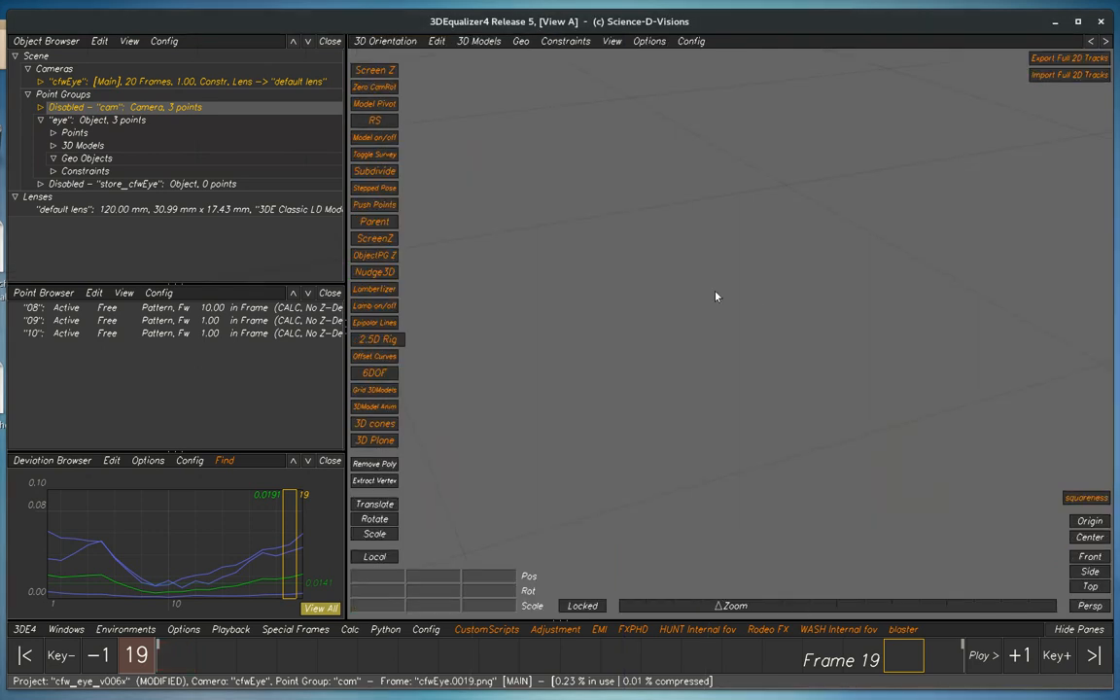
{"action": "left_click", "coordinate": [115, 123]}
{"action": "right_click_drag", "start_coordinate": [724, 222], "coordinate": [693, 194], "text": "alt"}
{"action": "left_click_drag", "start_coordinate": [693, 194], "coordinate": [682, 326], "text": "alt"}
{"action": "key", "text": "alt+l"}
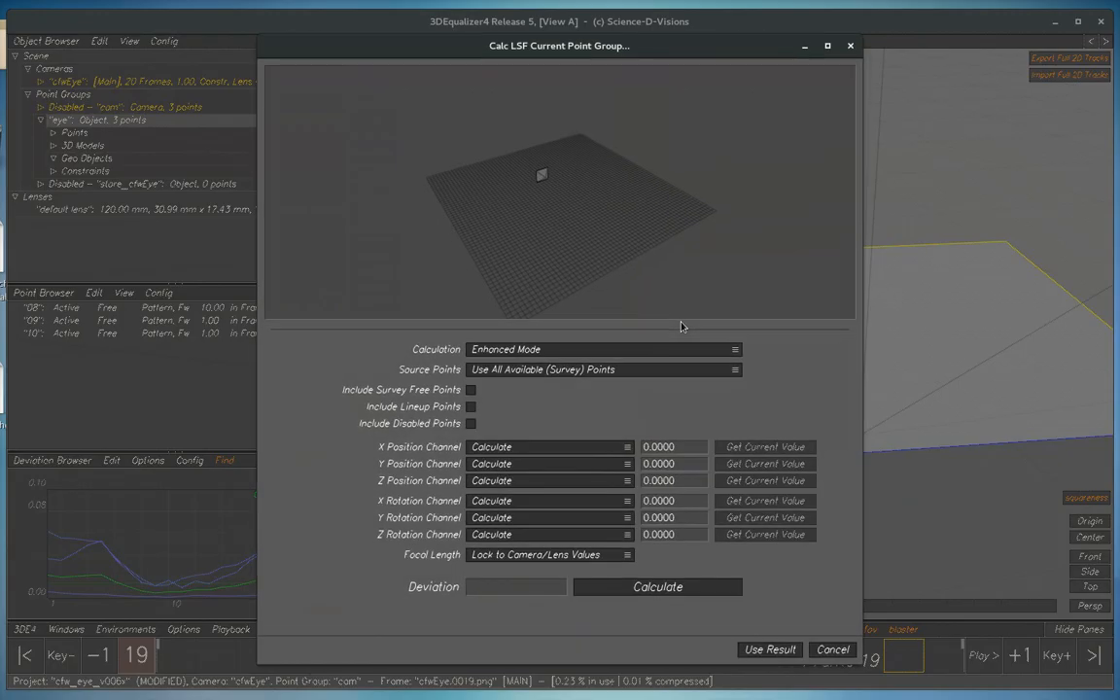
{"action": "left_click", "coordinate": [831, 649]}
{"action": "right_click", "coordinate": [101, 123]}
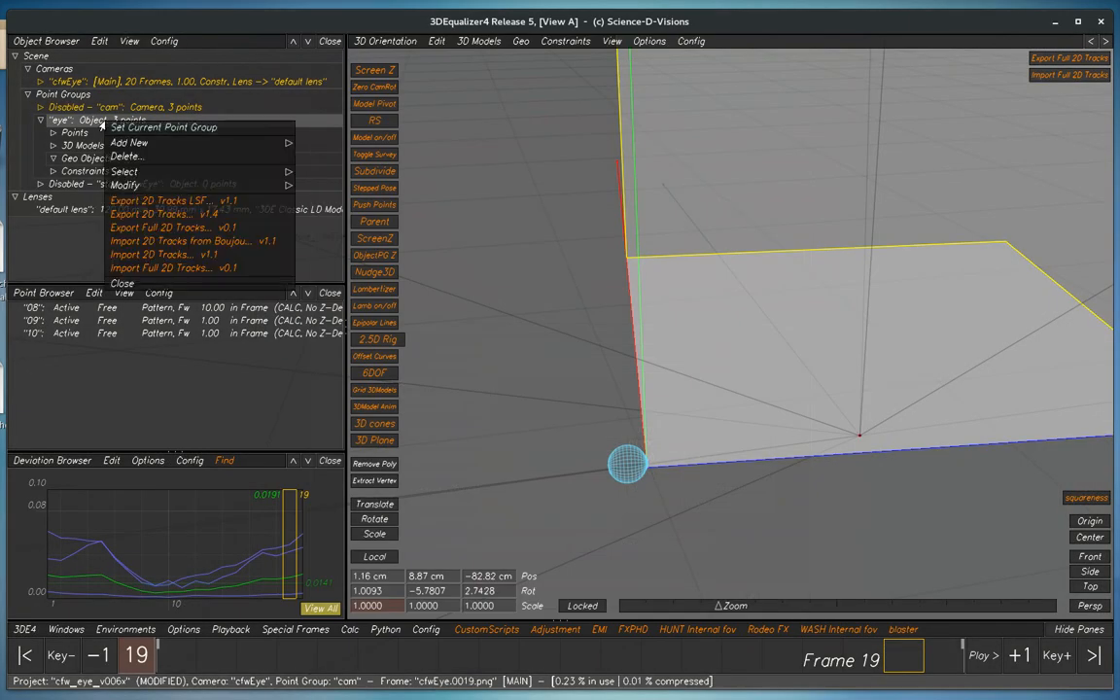
{"action": "left_click", "coordinate": [146, 128]}
In the LSF calculation for the "eye" group, set the X, Y and Z rotation channels to Lock to Static Value
{"action": "key", "text": "alt+l"}
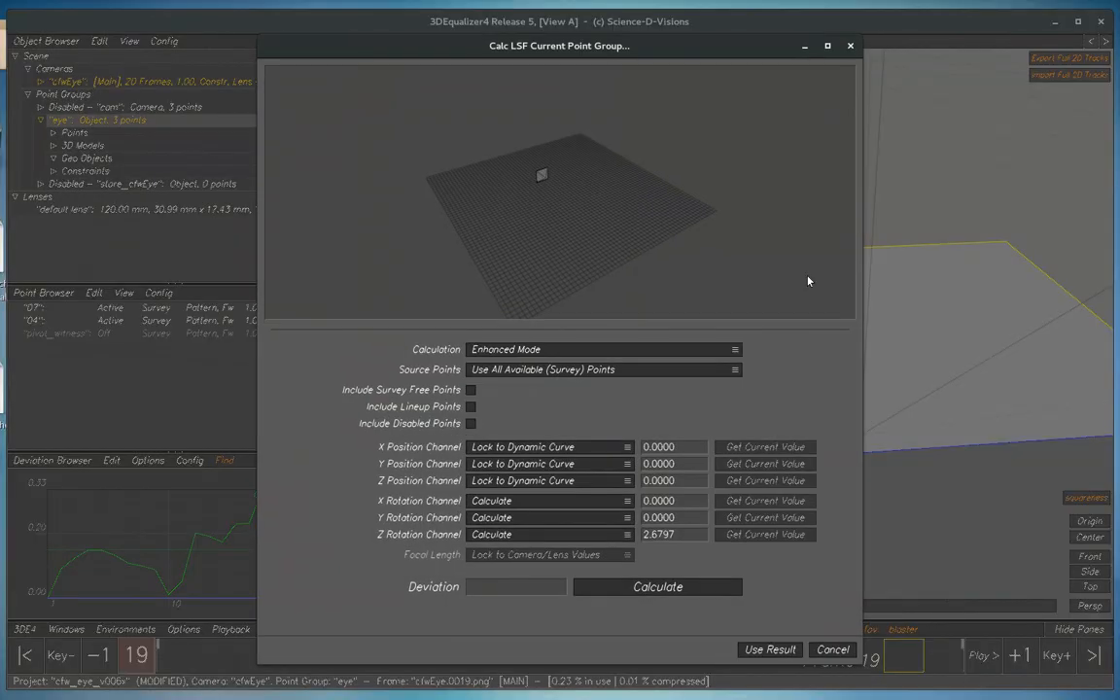
{"action": "left_click", "coordinate": [506, 500]}
{"action": "left_click", "coordinate": [501, 514]}
{"action": "left_click", "coordinate": [502, 517]}
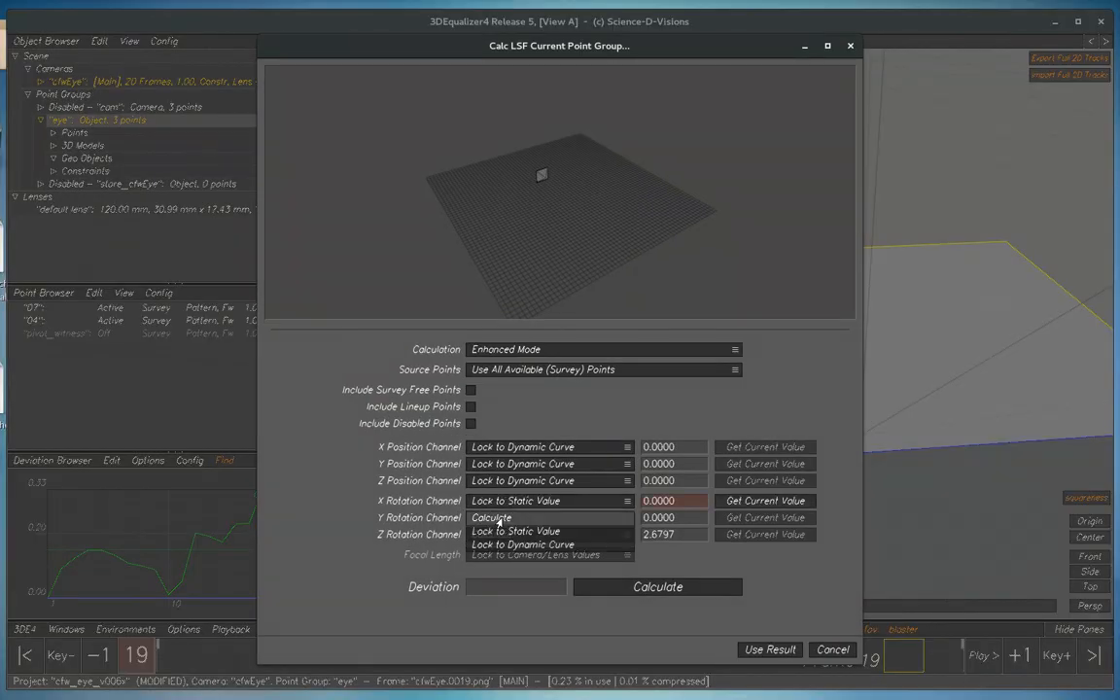
{"action": "left_click", "coordinate": [499, 532]}
{"action": "left_click", "coordinate": [492, 535]}
{"action": "left_click", "coordinate": [494, 547]}
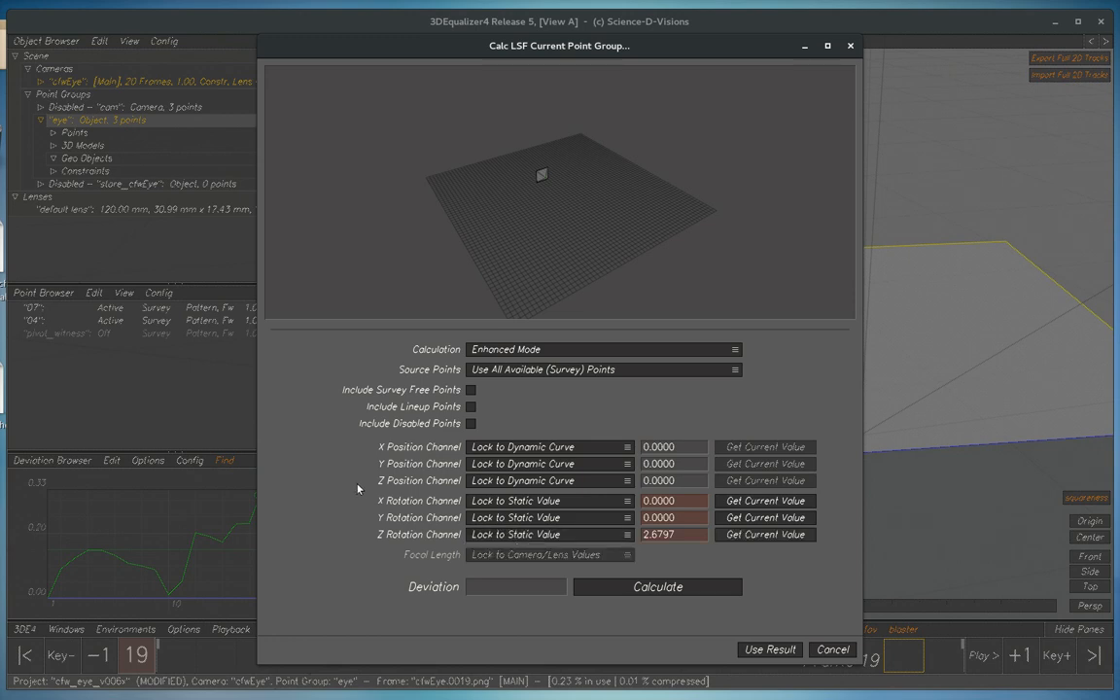
Fill the X, Y and Z rotation locks with their current values, calculate the LSF and use the result
{"action": "left_click", "coordinate": [768, 501]}
{"action": "left_click", "coordinate": [767, 517]}
{"action": "left_click", "coordinate": [755, 535]}
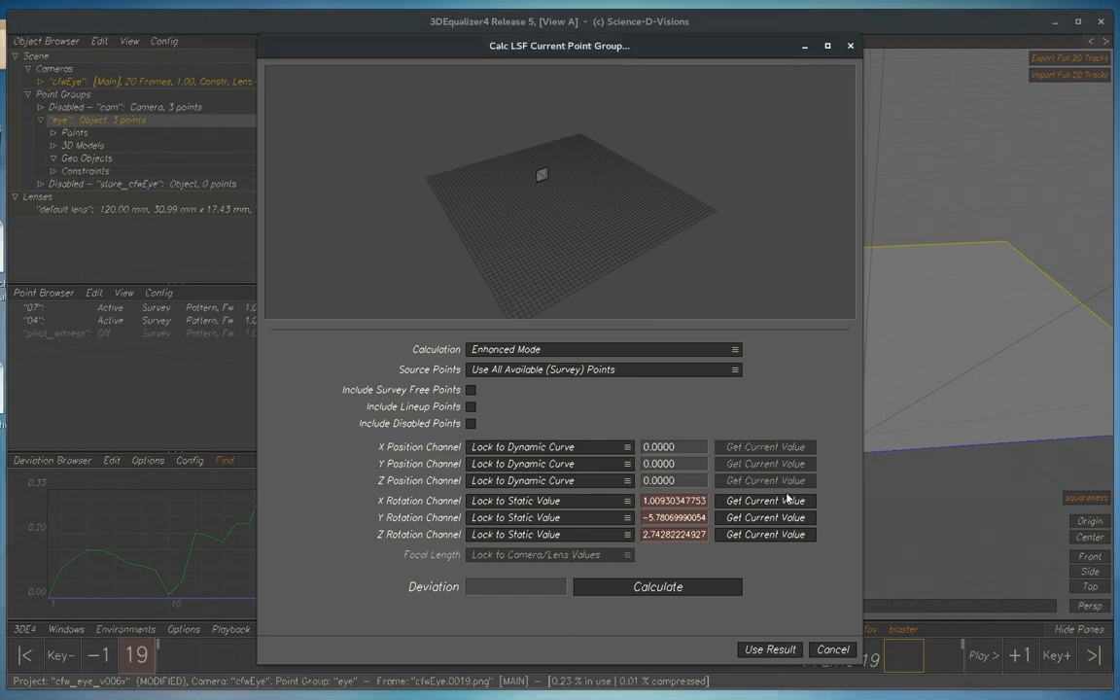
{"action": "left_click", "coordinate": [677, 587]}
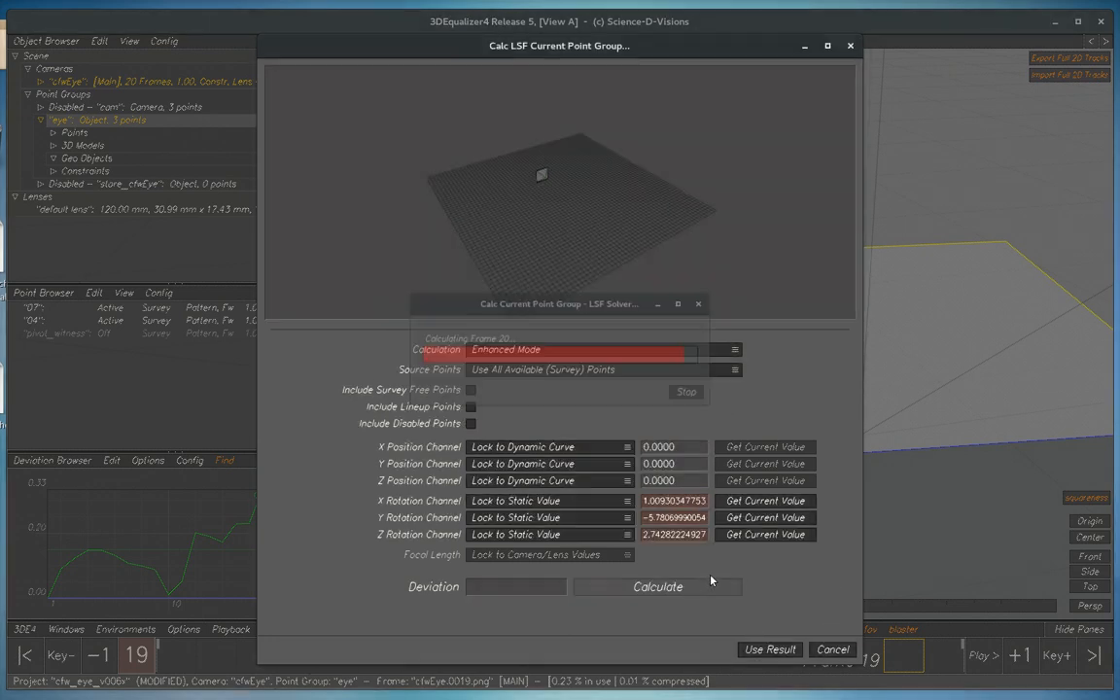
{"action": "left_click", "coordinate": [773, 649]}
Play back the eye model's match in the Lineup view and its motion in the 3D Orientation view
{"action": "key", "text": "F6"}
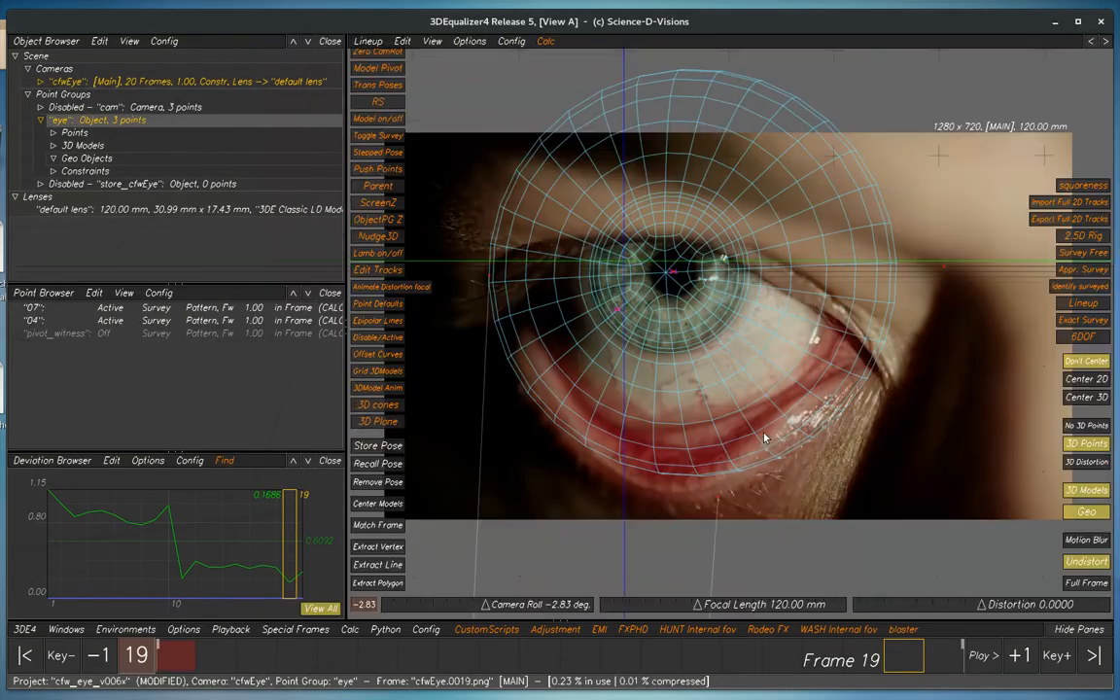
{"action": "key", "text": "space"}
{"action": "key", "text": "space"}
{"action": "key", "text": "F5"}
{"action": "right_click_drag", "start_coordinate": [774, 432], "coordinate": [743, 427], "text": "alt"}
{"action": "key", "text": "space"}
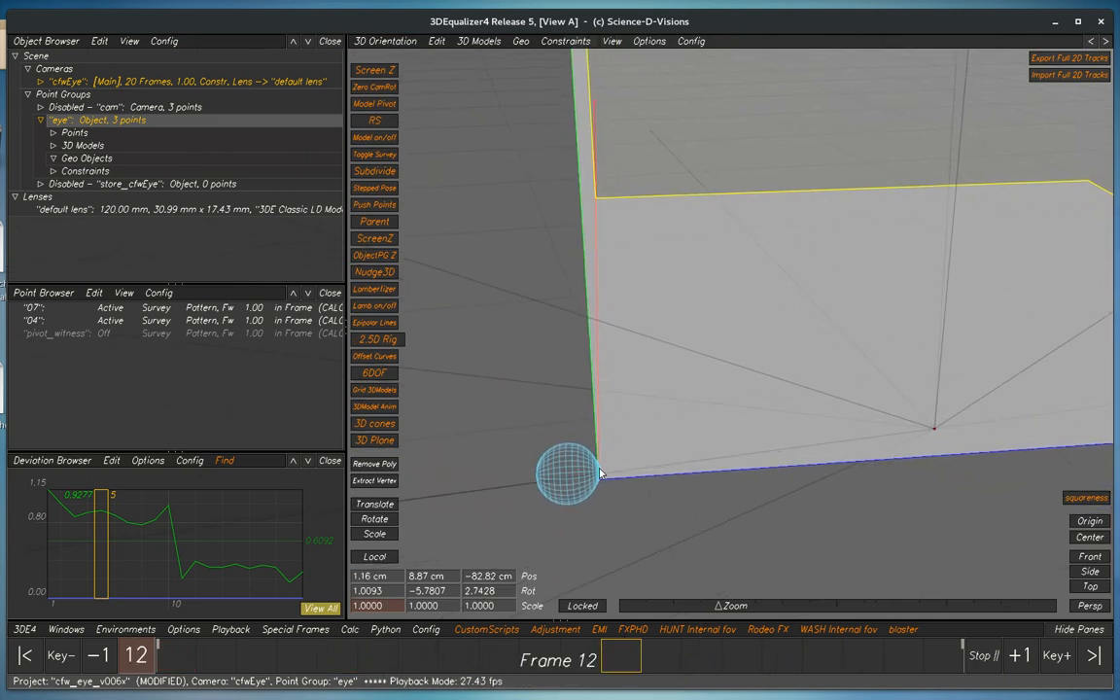
{"action": "key", "text": "space"}
{"action": "key", "text": "F6"}
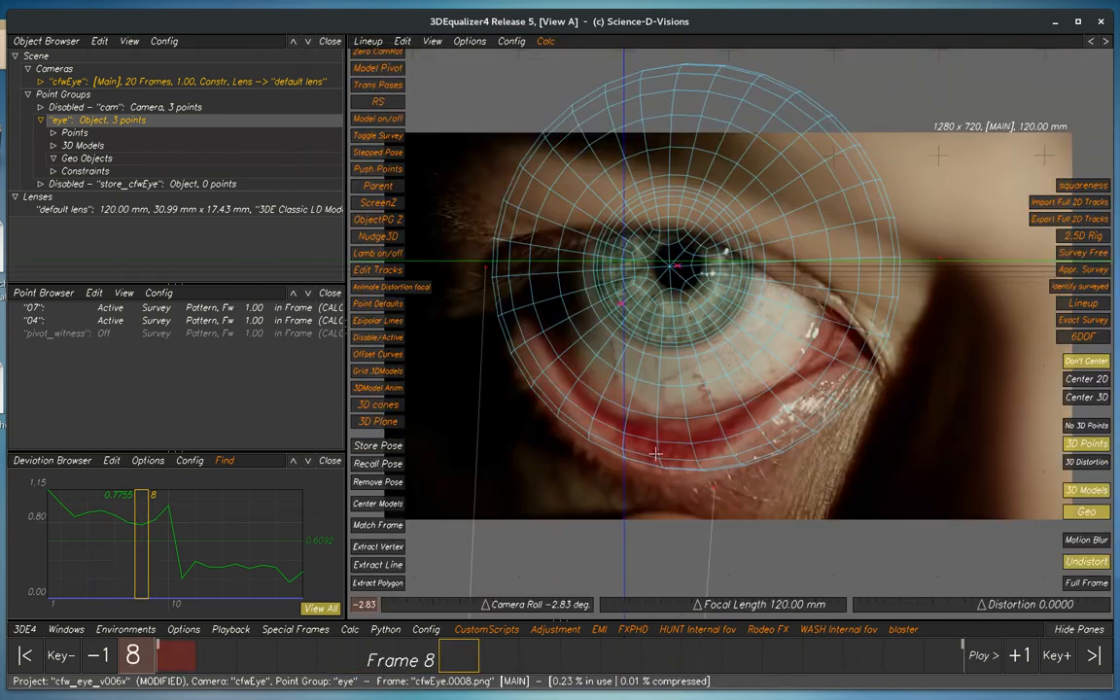
{"action": "key", "text": "space"}
{"action": "key", "text": "space"}
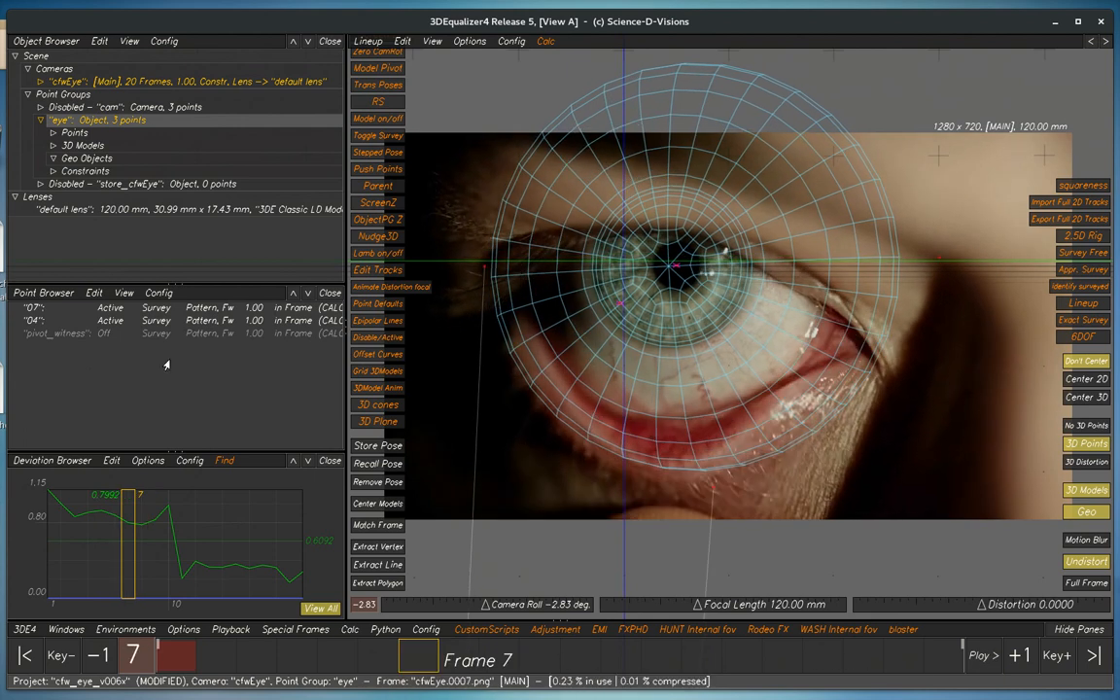
Change point 04's survey type to Lineup Only Surveyed
{"action": "left_click", "coordinate": [30, 321]}
{"action": "double_click", "coordinate": [31, 323]}
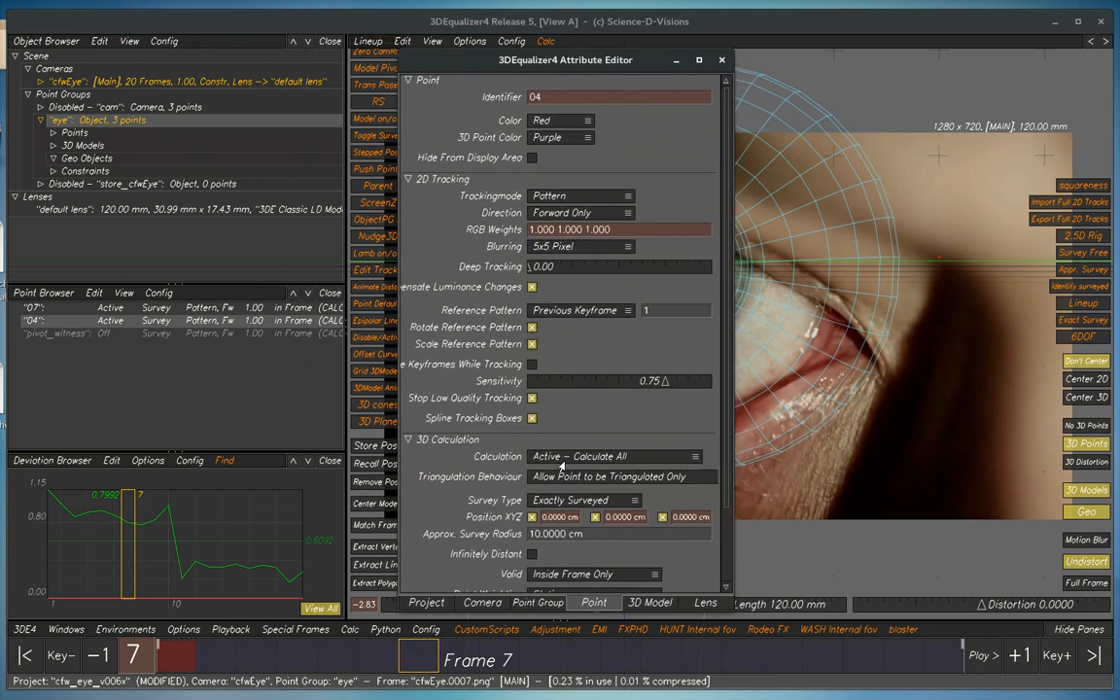
{"action": "left_click", "coordinate": [578, 499]}
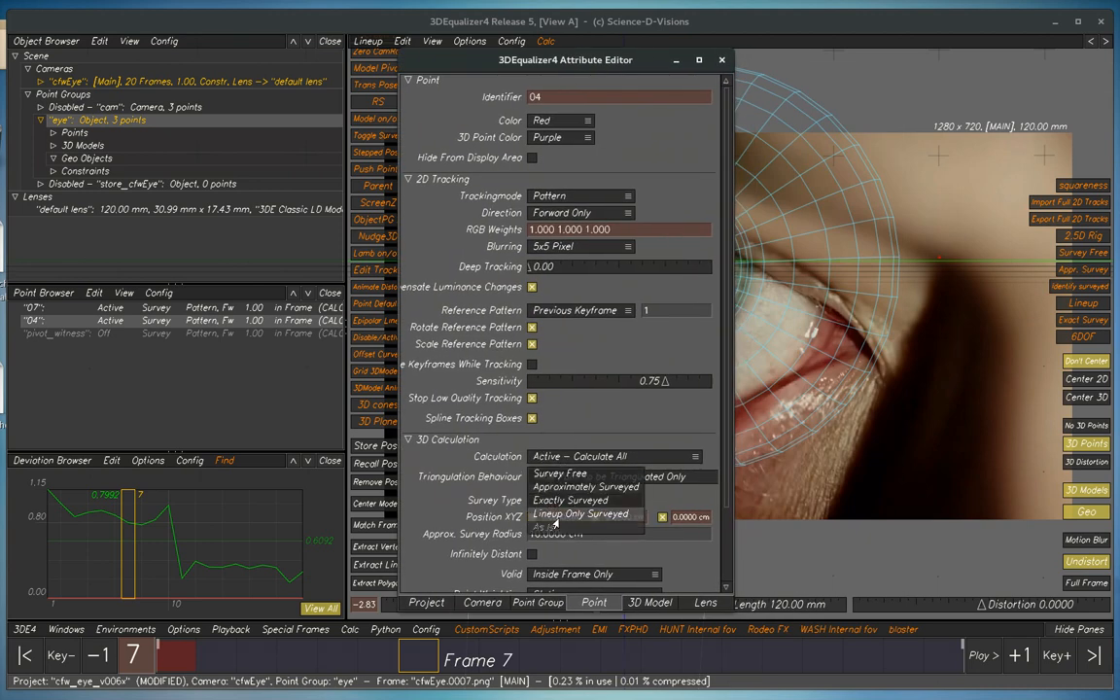
{"action": "left_click", "coordinate": [569, 515]}
{"action": "left_click", "coordinate": [722, 61]}
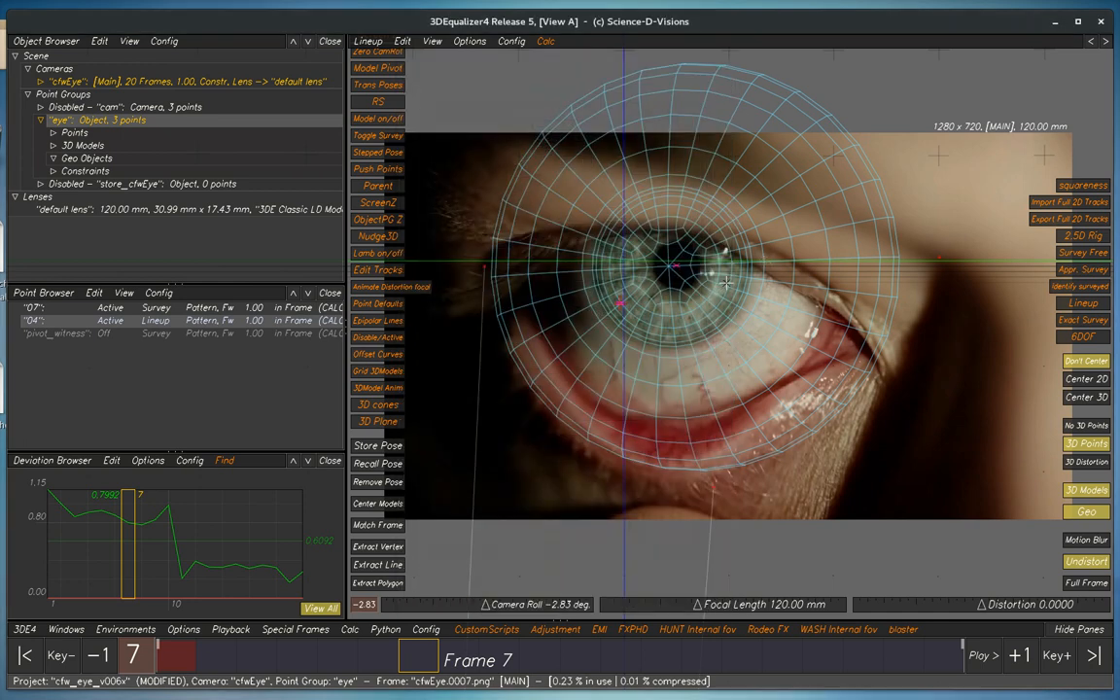
Reopen the LSF calculation, refetch the current Z rotation value, and try locking the Z rotation channel to its dynamic curve
{"action": "key", "text": "alt+l"}
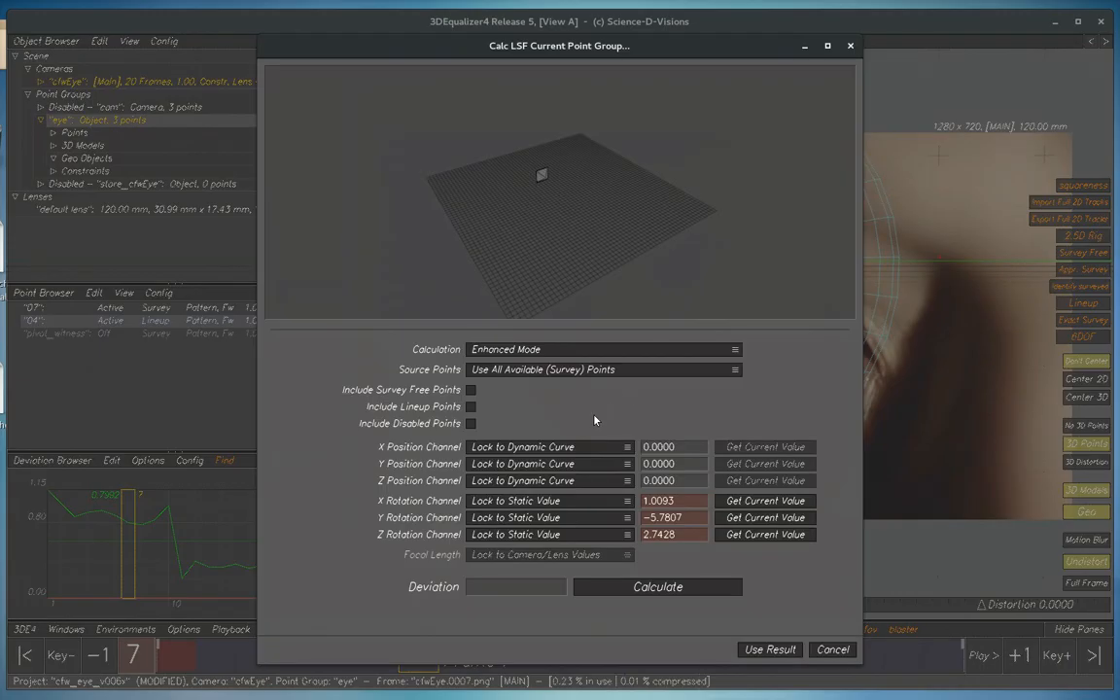
{"action": "left_click", "coordinate": [509, 540]}
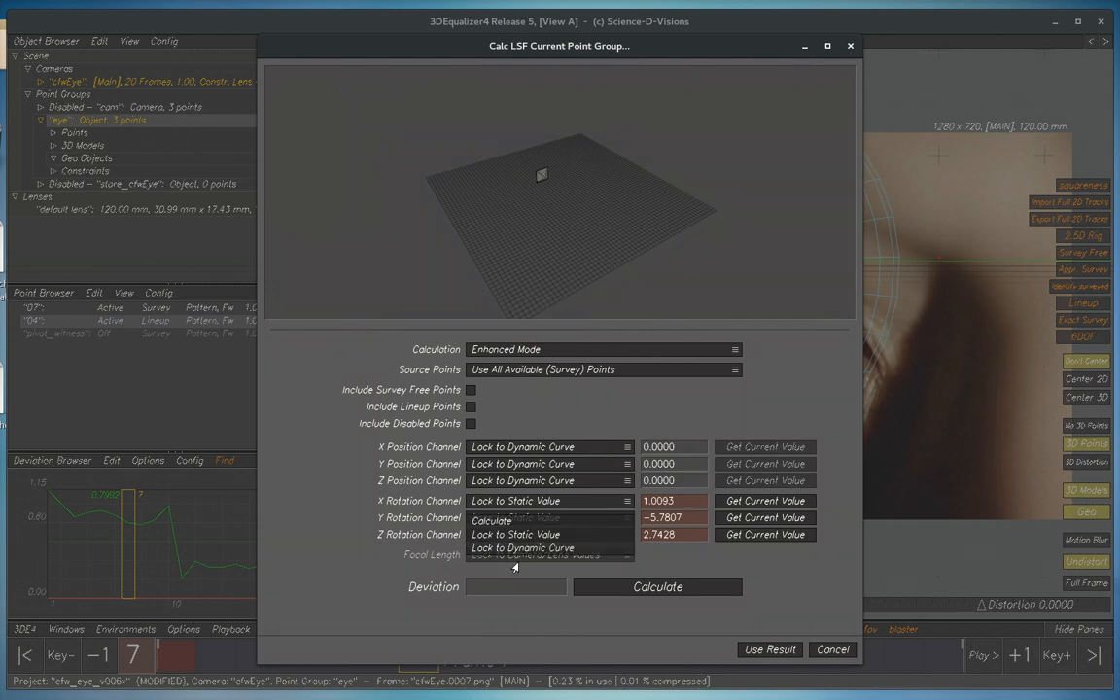
{"action": "left_click", "coordinate": [578, 535]}
{"action": "left_click", "coordinate": [760, 535]}
{"action": "left_click", "coordinate": [552, 536]}
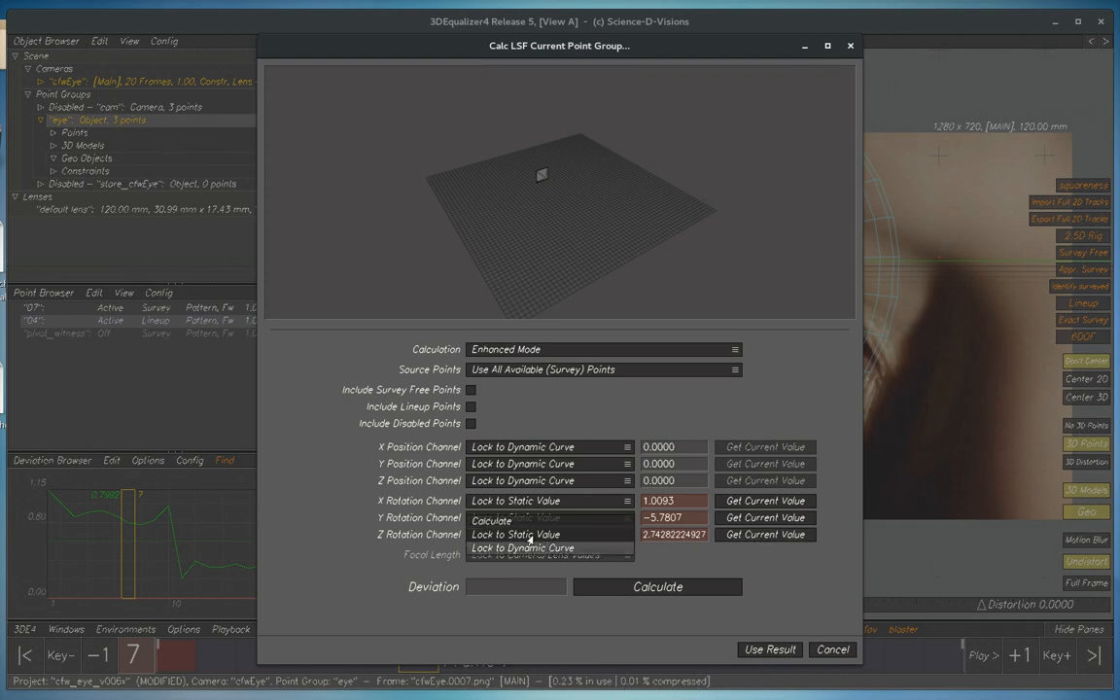
{"action": "left_click", "coordinate": [537, 548]}
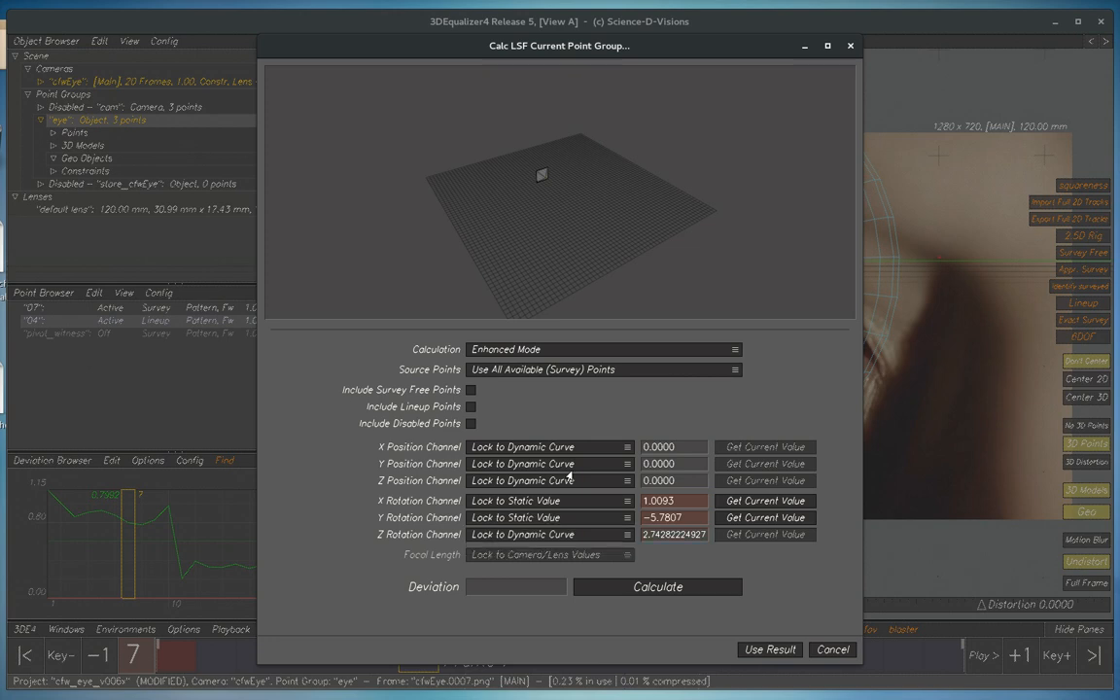
Lock the Z position channel to a static value using its current value of -82.8187
{"action": "left_click", "coordinate": [565, 481]}
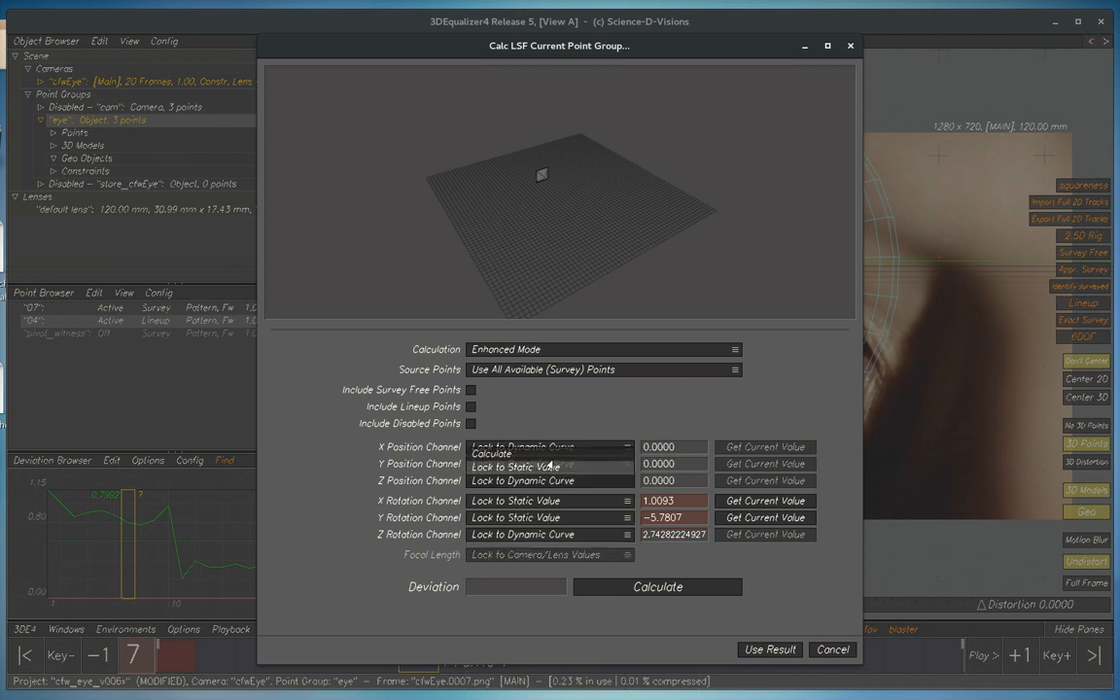
{"action": "left_click", "coordinate": [515, 467]}
{"action": "left_click", "coordinate": [762, 481]}
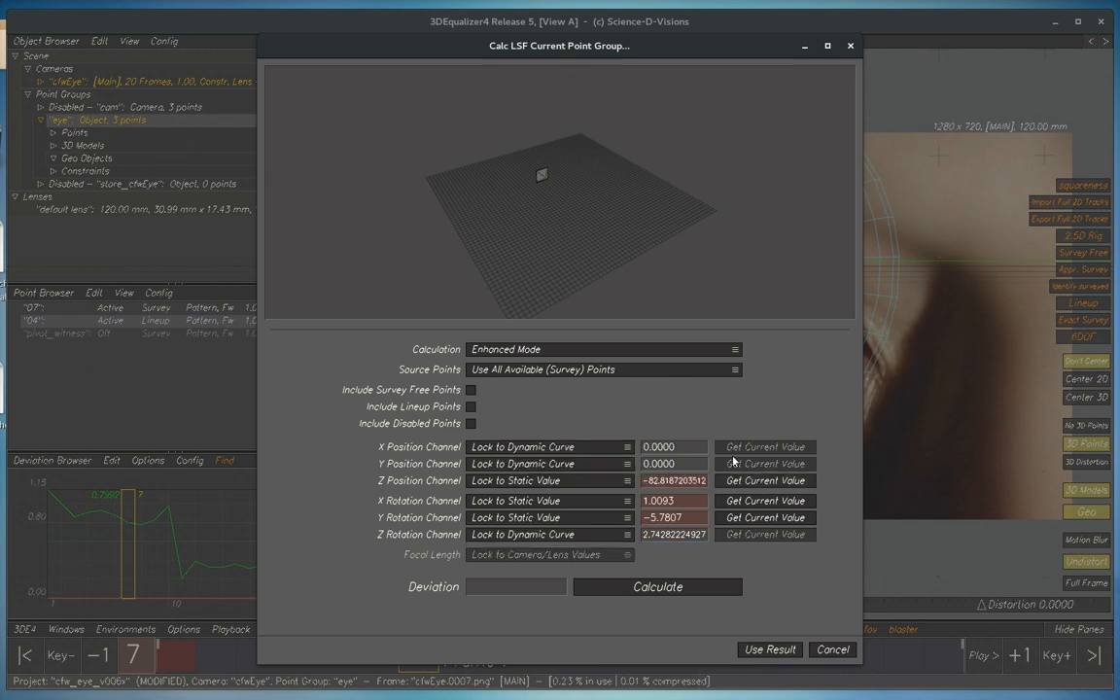
Set the Z rotation channel back to Lock to Static Value
{"action": "left_click", "coordinate": [546, 518]}
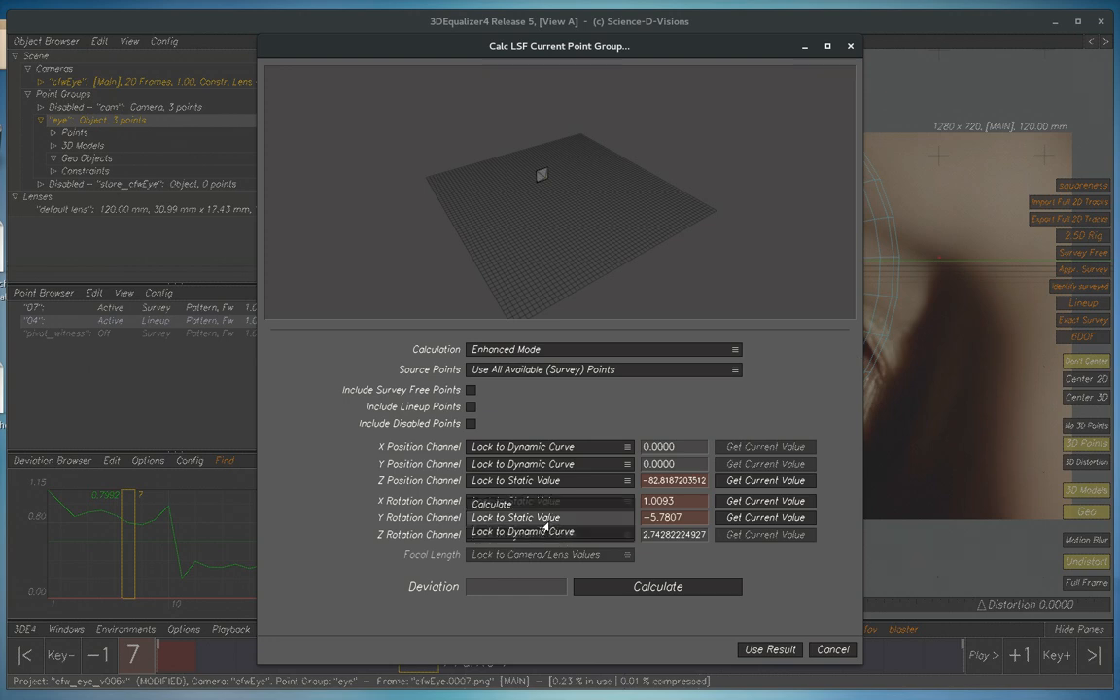
{"action": "left_click", "coordinate": [545, 520]}
{"action": "left_click", "coordinate": [541, 534]}
{"action": "left_click", "coordinate": [520, 520]}
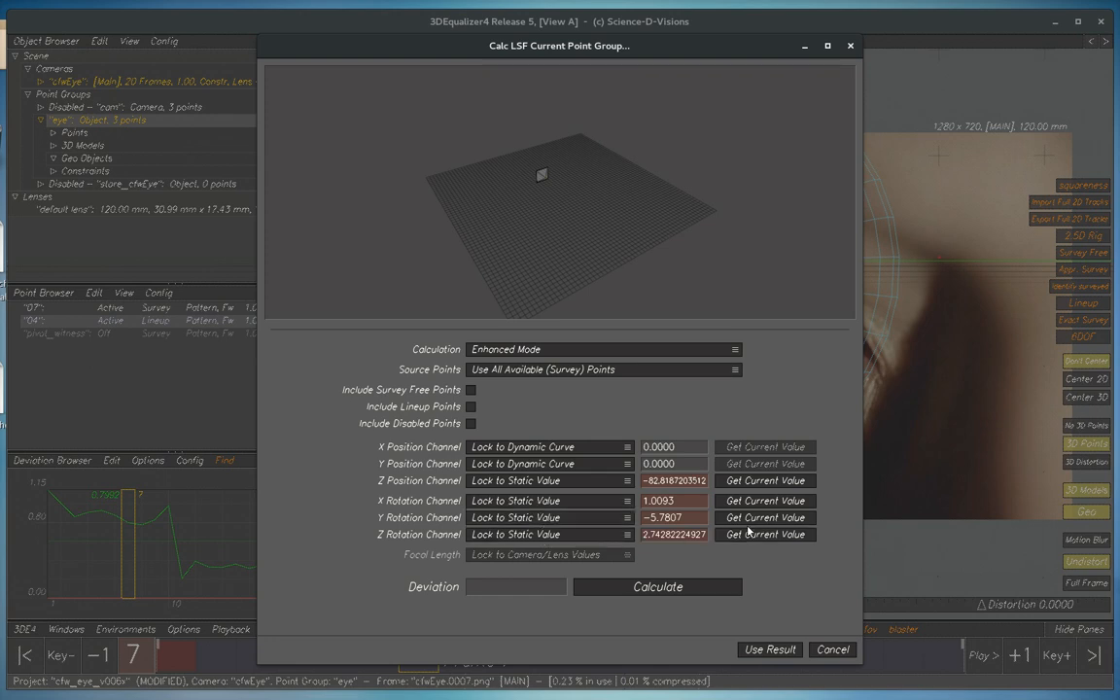
Refetch the current Y and X rotation values, calculate the LSF for the "eye" group and use the result
{"action": "left_click", "coordinate": [742, 517]}
{"action": "left_click", "coordinate": [743, 501]}
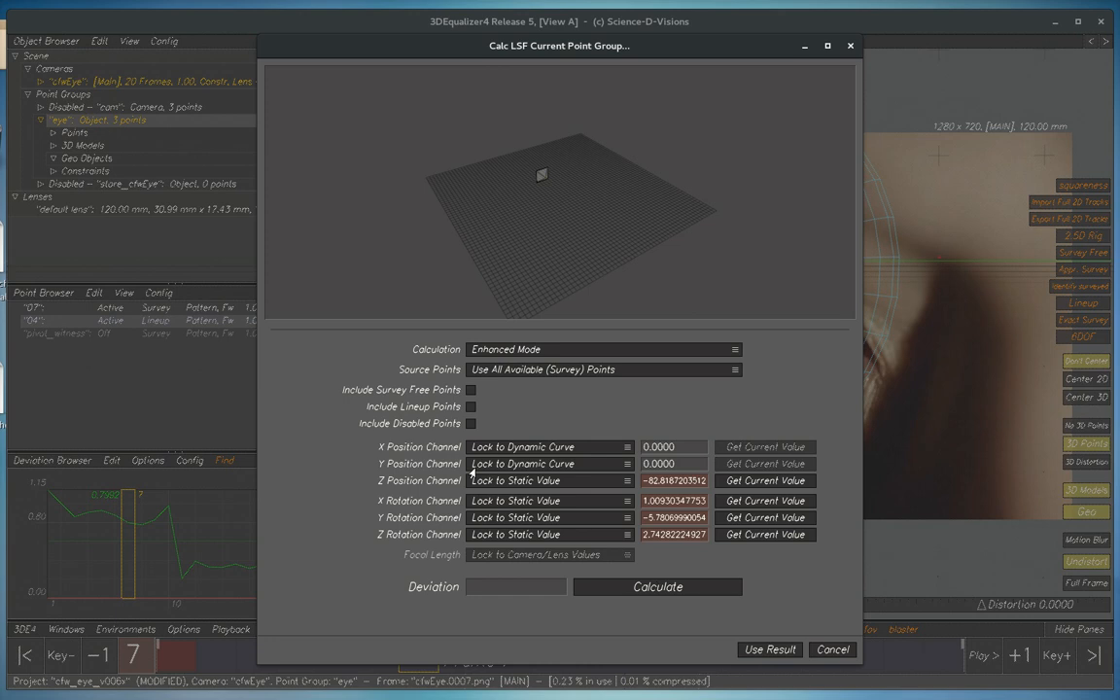
{"action": "left_click", "coordinate": [657, 587]}
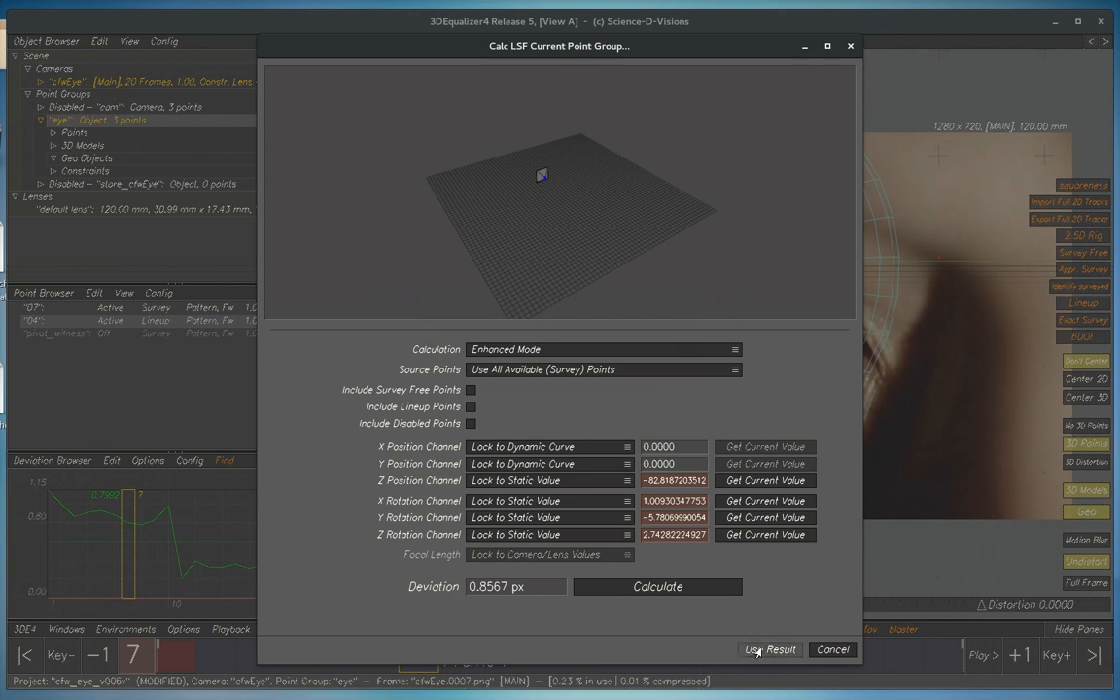
{"action": "left_click", "coordinate": [757, 651]}
Play back the recalculated eye match in the Lineup view and bring up the 3D Orientation view
{"action": "key", "text": "space"}
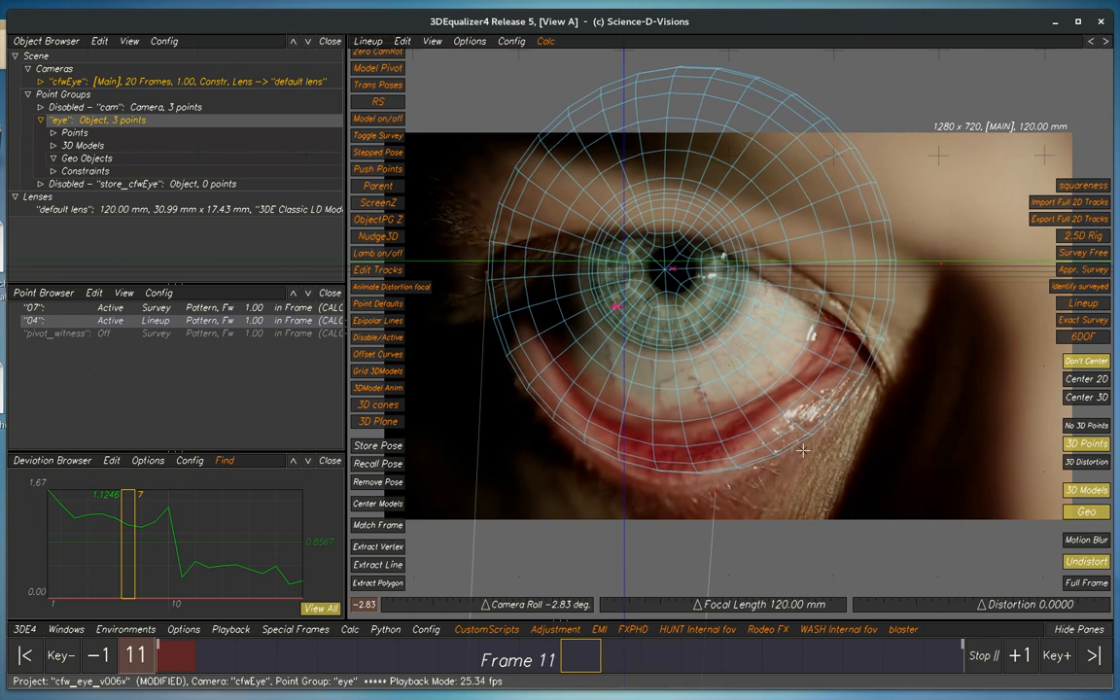
{"action": "key", "text": "space"}
{"action": "key", "text": "F6"}
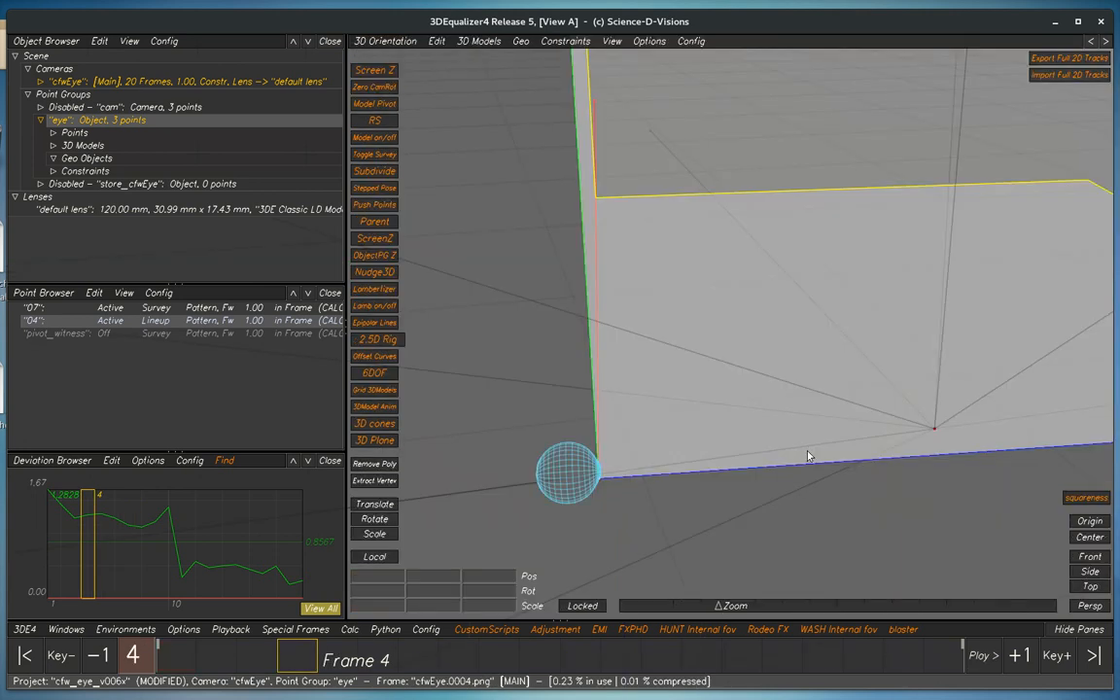
Restore the stored camera rotations for the camera and point group pair cfwEye|cam with the Zero out CameraPG rotations script
{"action": "key", "text": "space"}
{"action": "key", "text": "space"}
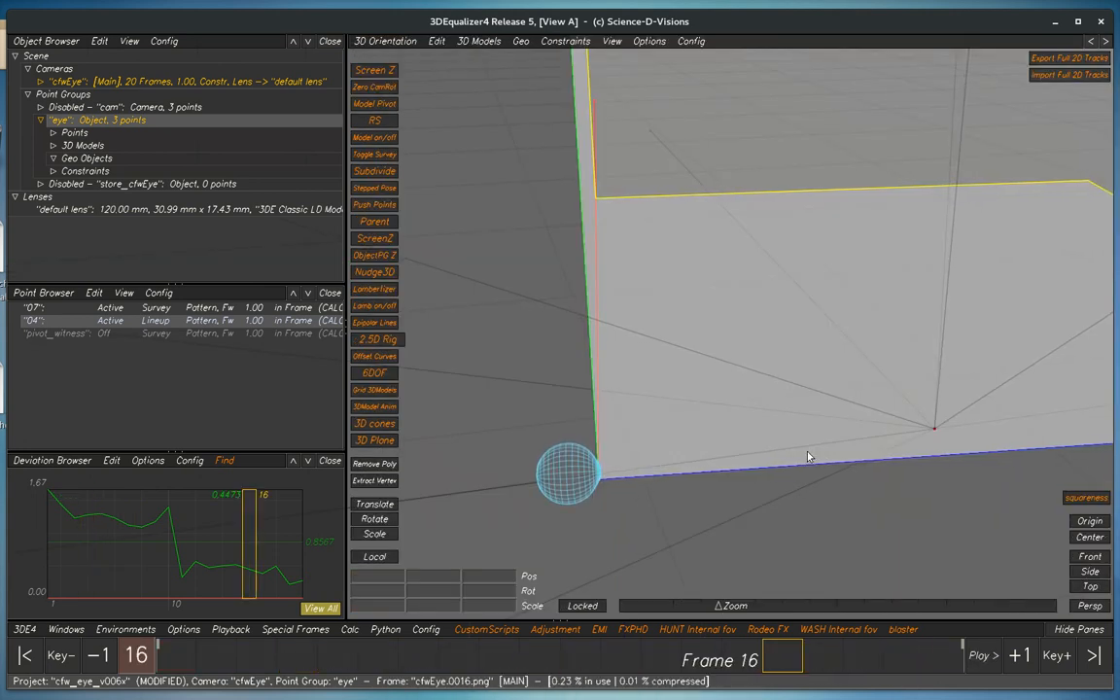
{"action": "left_click_drag", "start_coordinate": [1119, 316], "coordinate": [571, 263]}
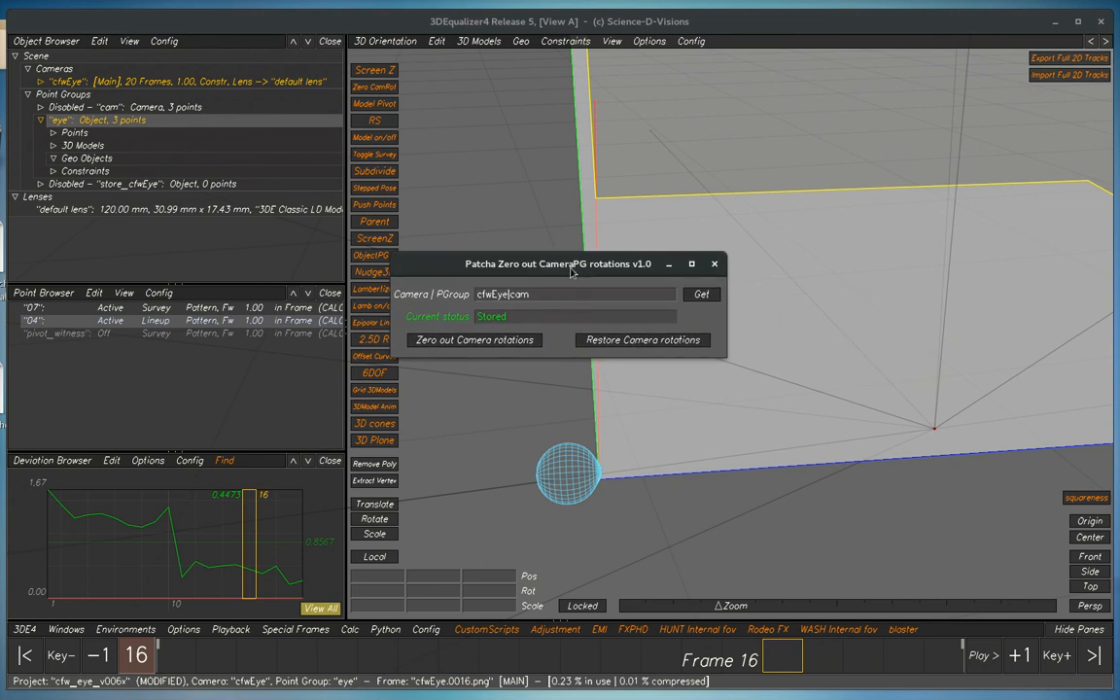
{"action": "left_click_drag", "start_coordinate": [604, 262], "coordinate": [349, 316]}
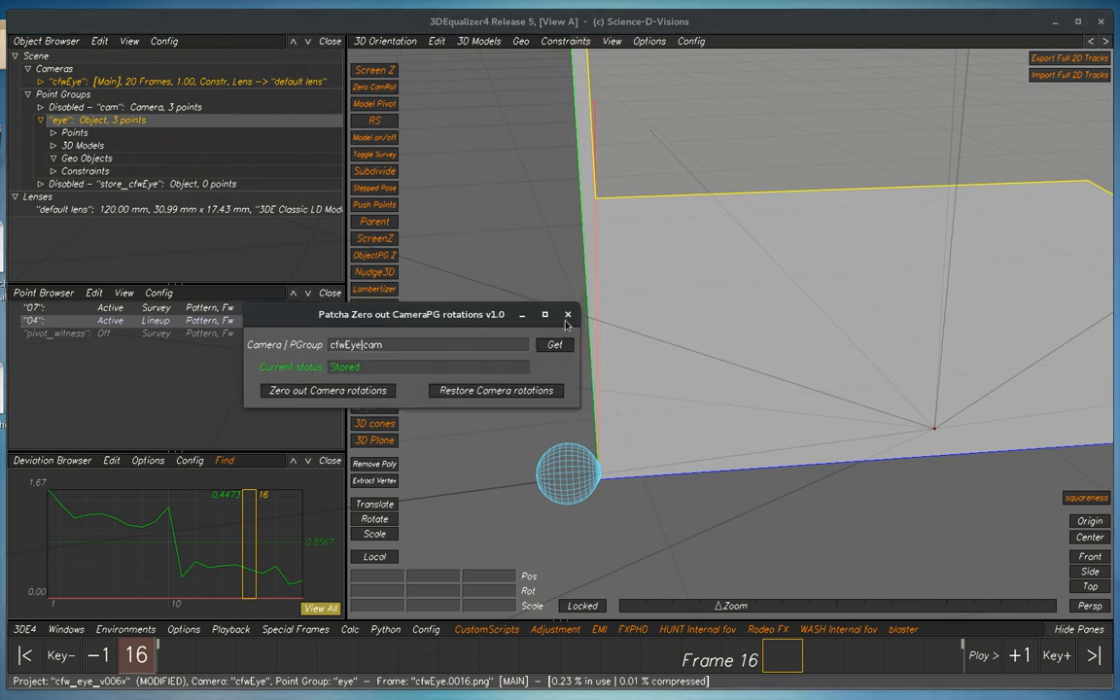
{"action": "left_click_drag", "start_coordinate": [445, 307], "coordinate": [523, 291]}
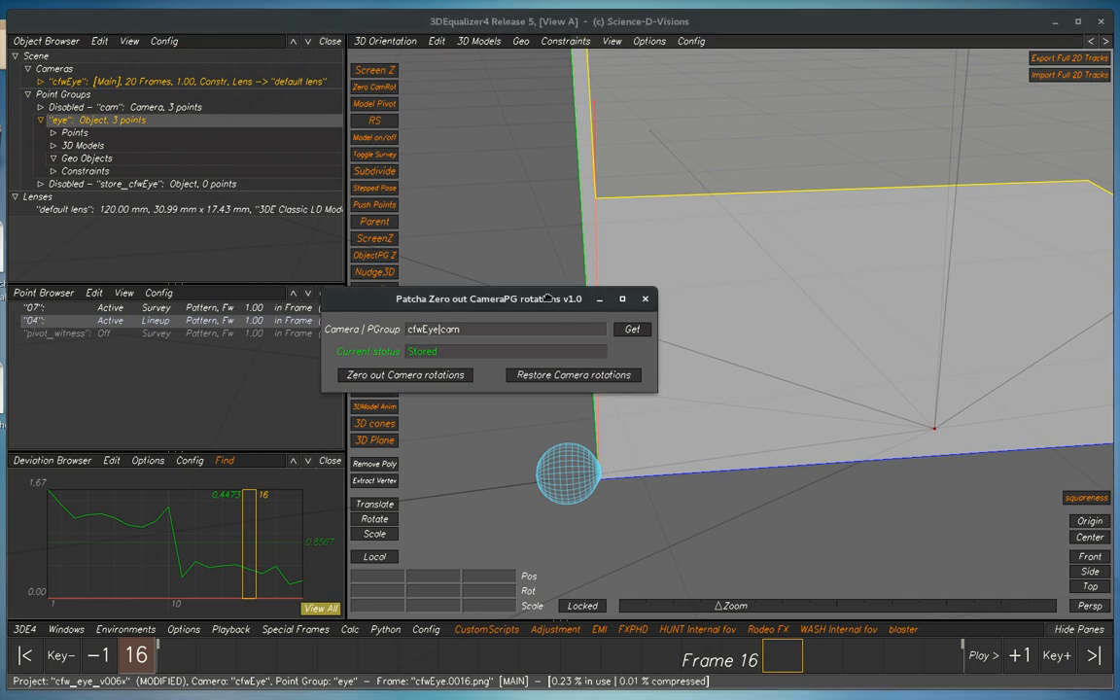
{"action": "left_click_drag", "start_coordinate": [488, 298], "coordinate": [554, 213]}
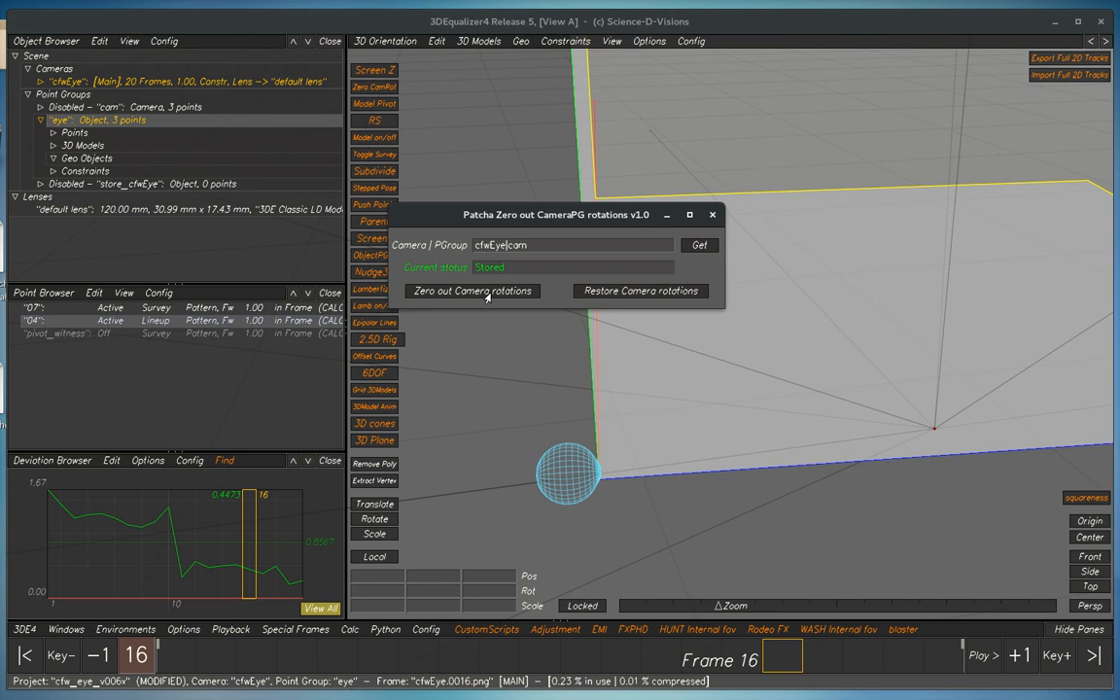
{"action": "left_click", "coordinate": [643, 291]}
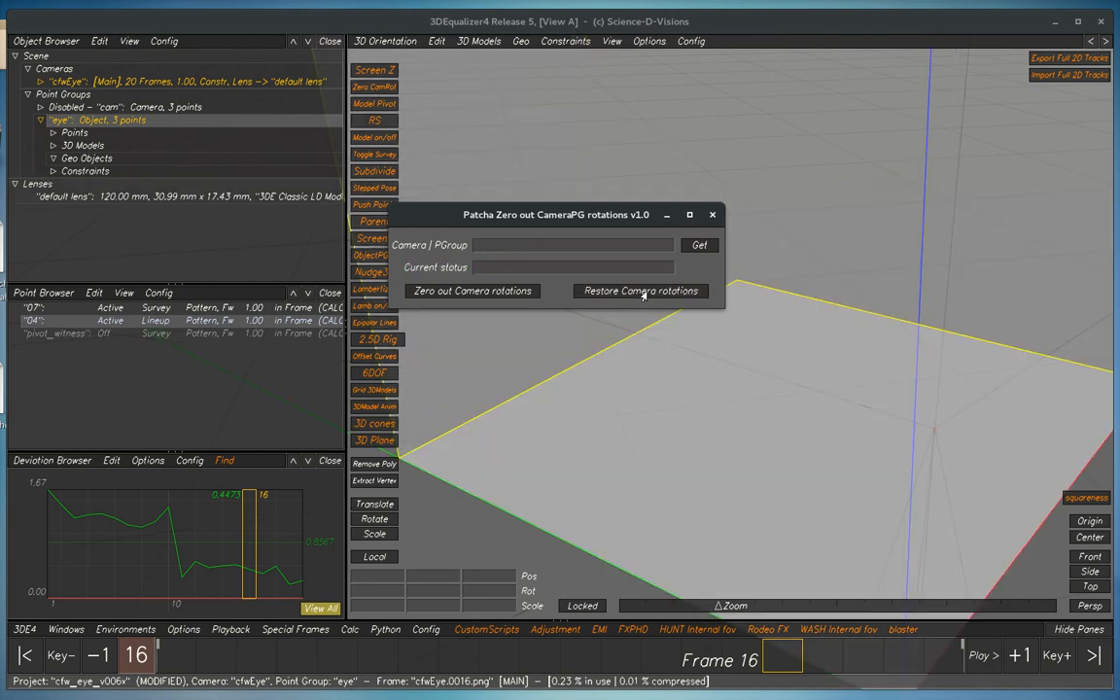
{"action": "left_click_drag", "start_coordinate": [638, 220], "coordinate": [1119, 331]}
Play back the eye match in the Lineup view to check the sphere against the footage with the camera rotations restored
{"action": "left_click", "coordinate": [590, 415]}
{"action": "key", "text": "F5"}
{"action": "key", "text": "space"}
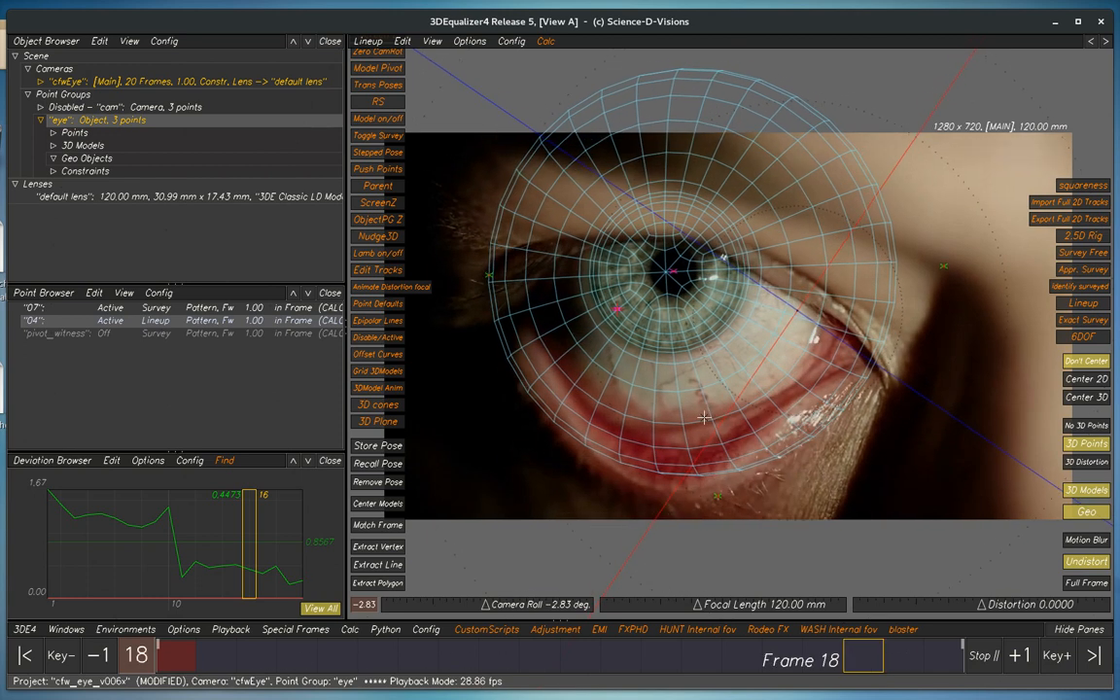
{"action": "key", "text": "space"}
Examine the eyeball sphere and its placement relative to the camera in the 3D Orientation view from several angles
{"action": "key", "text": "F6"}
{"action": "right_click_drag", "start_coordinate": [725, 450], "coordinate": [660, 390], "text": "alt"}
{"action": "left_click_drag", "start_coordinate": [660, 390], "coordinate": [743, 489], "text": "alt"}
{"action": "right_click_drag", "start_coordinate": [743, 490], "coordinate": [784, 522], "text": "alt"}
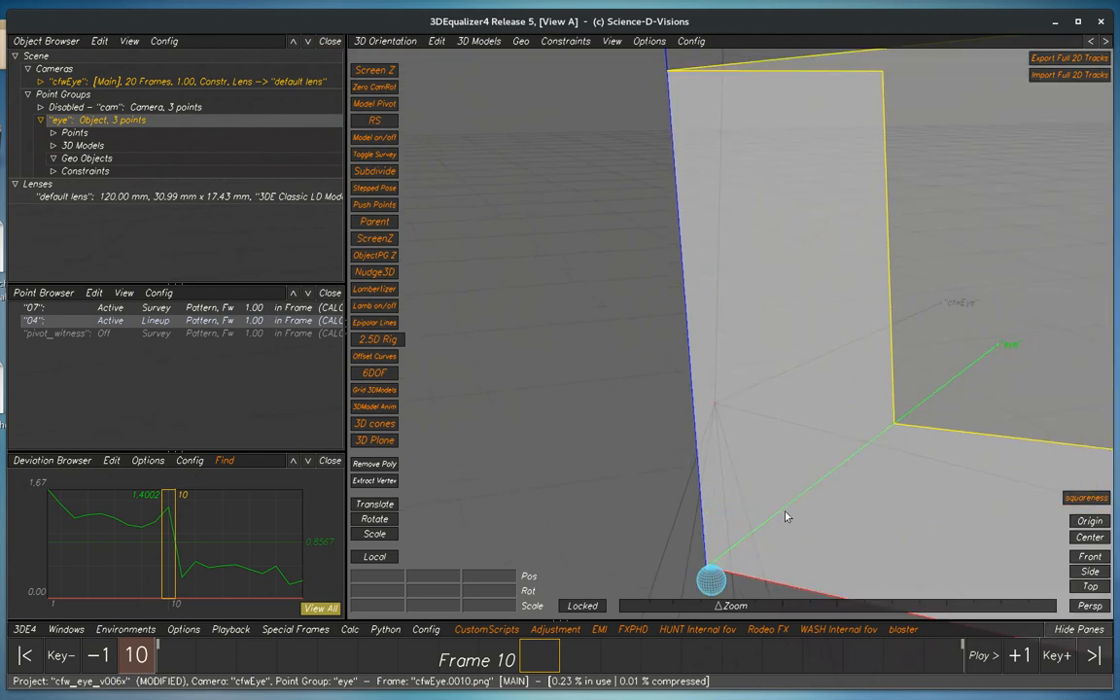
{"action": "middle_click_drag", "start_coordinate": [784, 522], "coordinate": [727, 412], "text": "alt"}
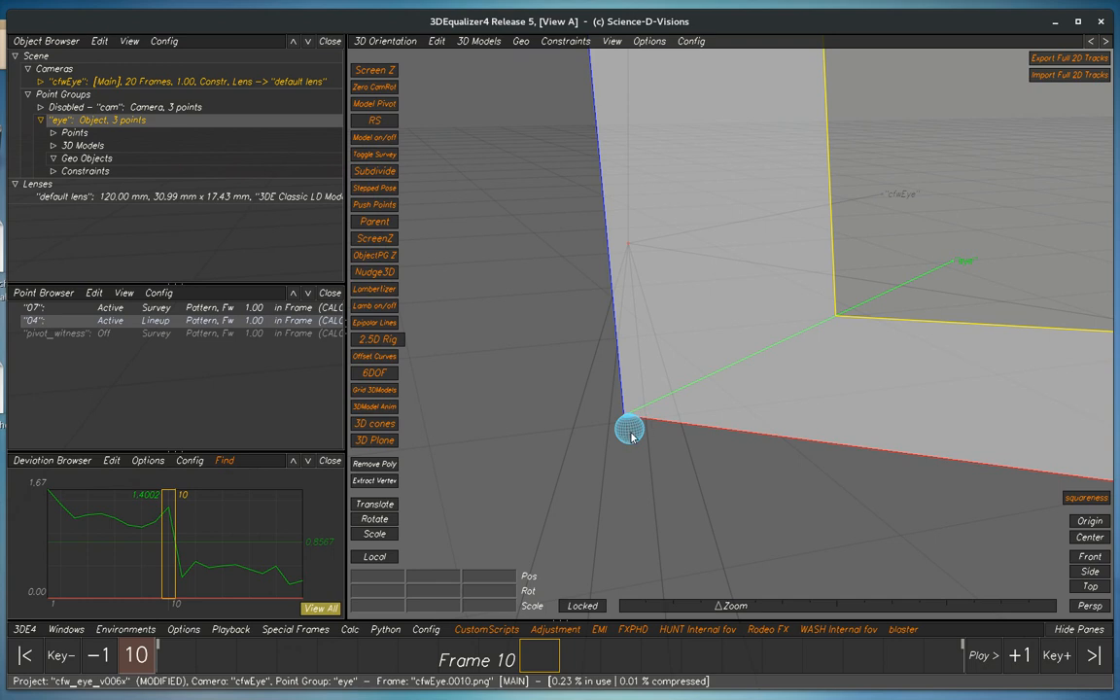
{"action": "right_click_drag", "start_coordinate": [637, 435], "coordinate": [676, 480]}
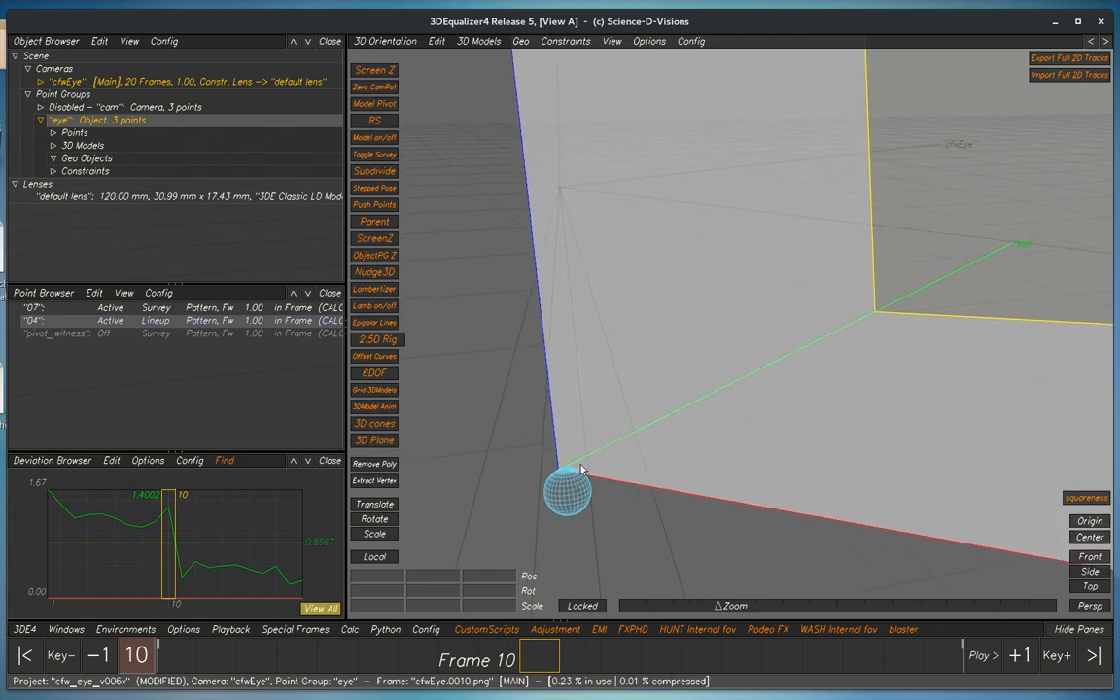
{"action": "right_click_drag", "start_coordinate": [609, 520], "coordinate": [585, 477]}
{"action": "middle_click_drag", "start_coordinate": [663, 439], "coordinate": [672, 451]}
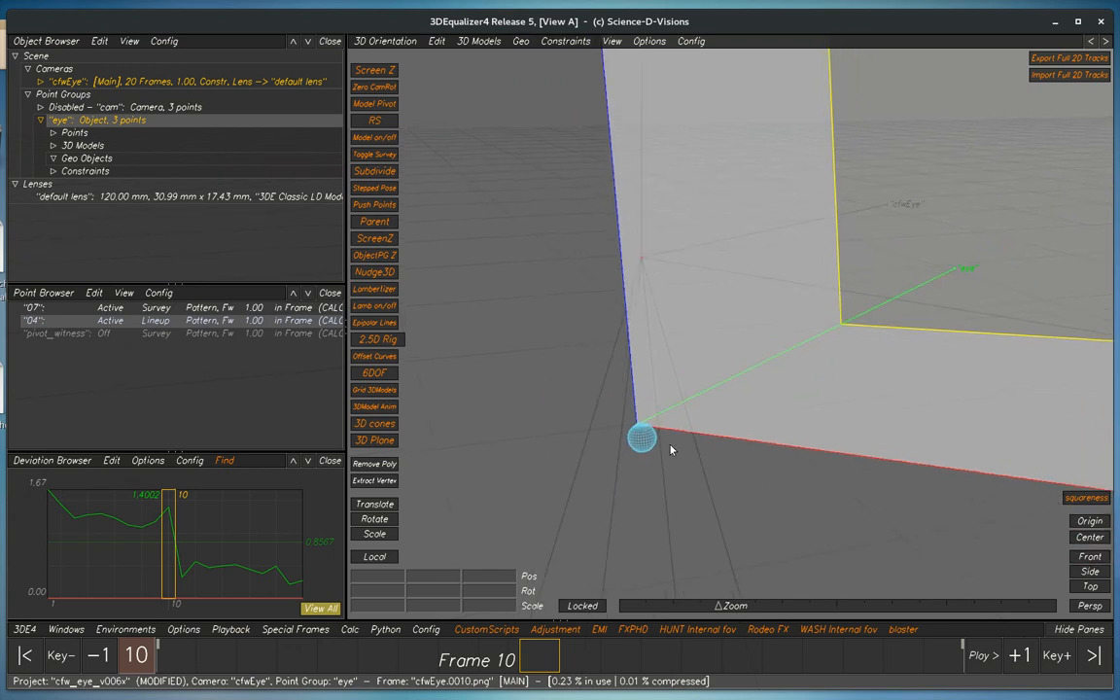